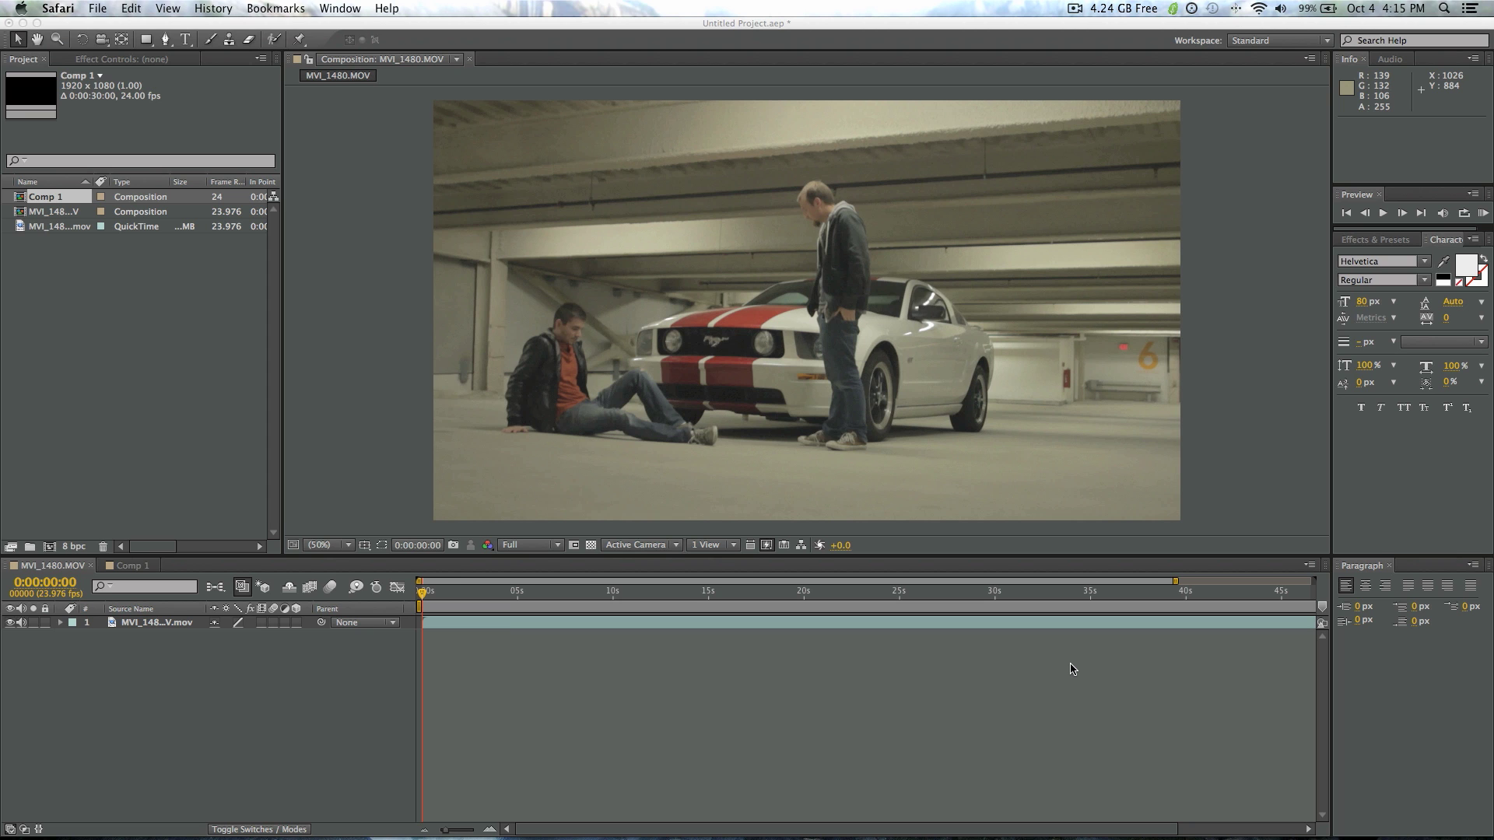
- Scrub the MVI_1480.MOV playhead to about 15 seconds into the garage shot
left_click_drag(545, 613, 710, 611)
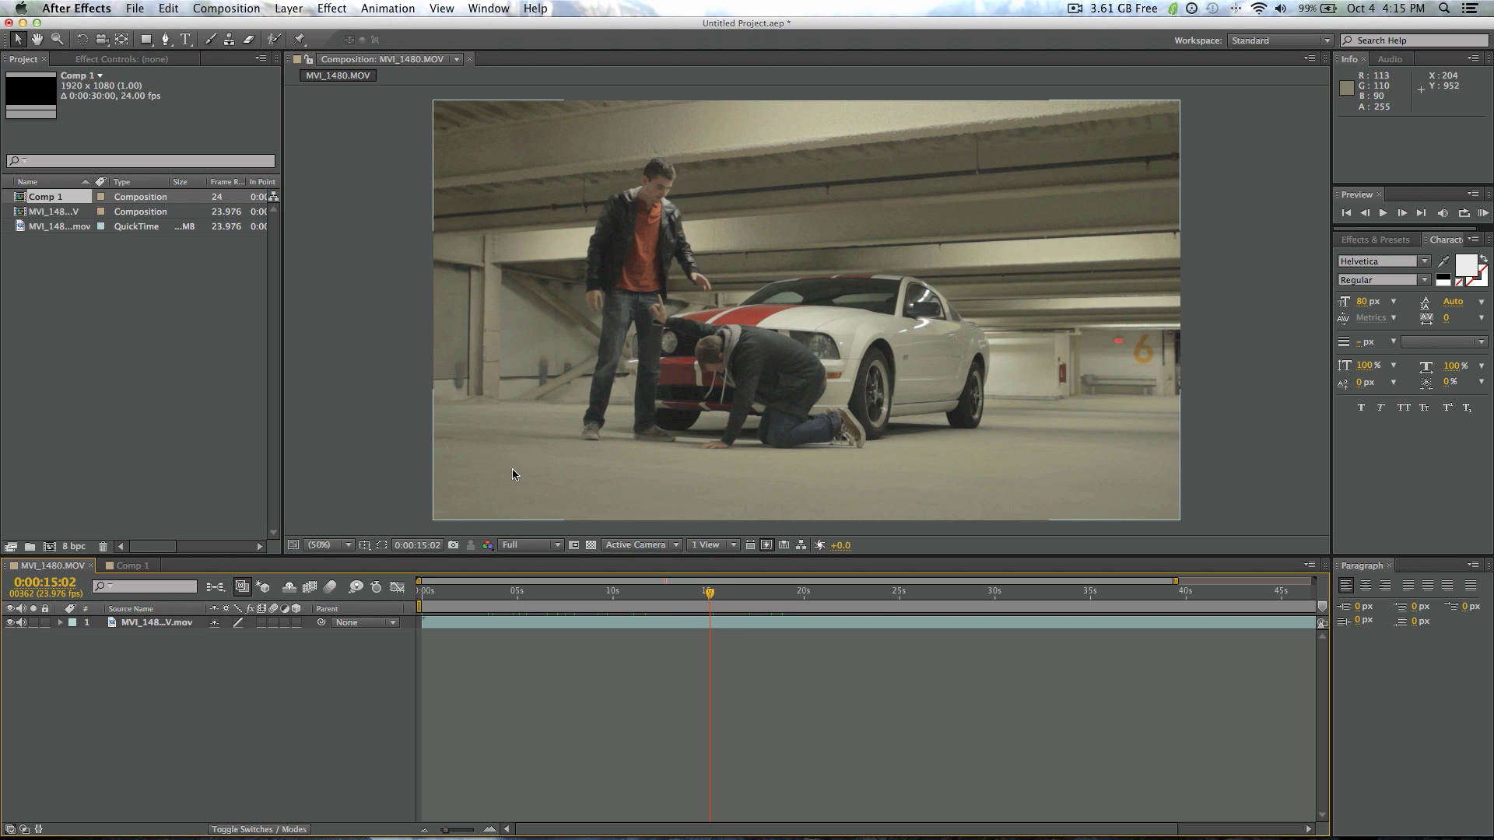
- Switch between the Comp 1 tips slide and the MVI_1480.MOV footage, ending on Comp 1
left_click(132, 565)
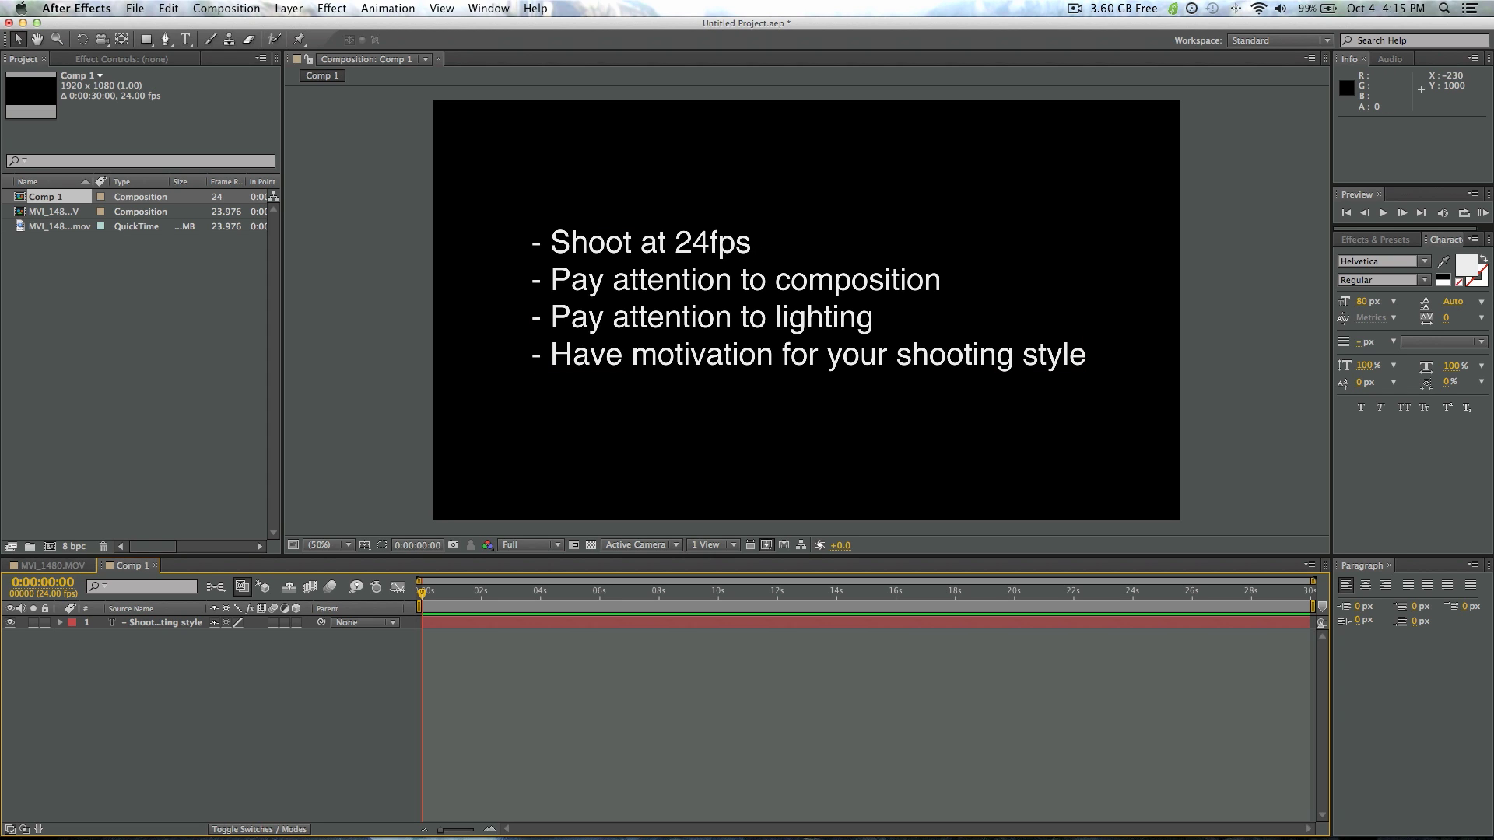
left_click(78, 566)
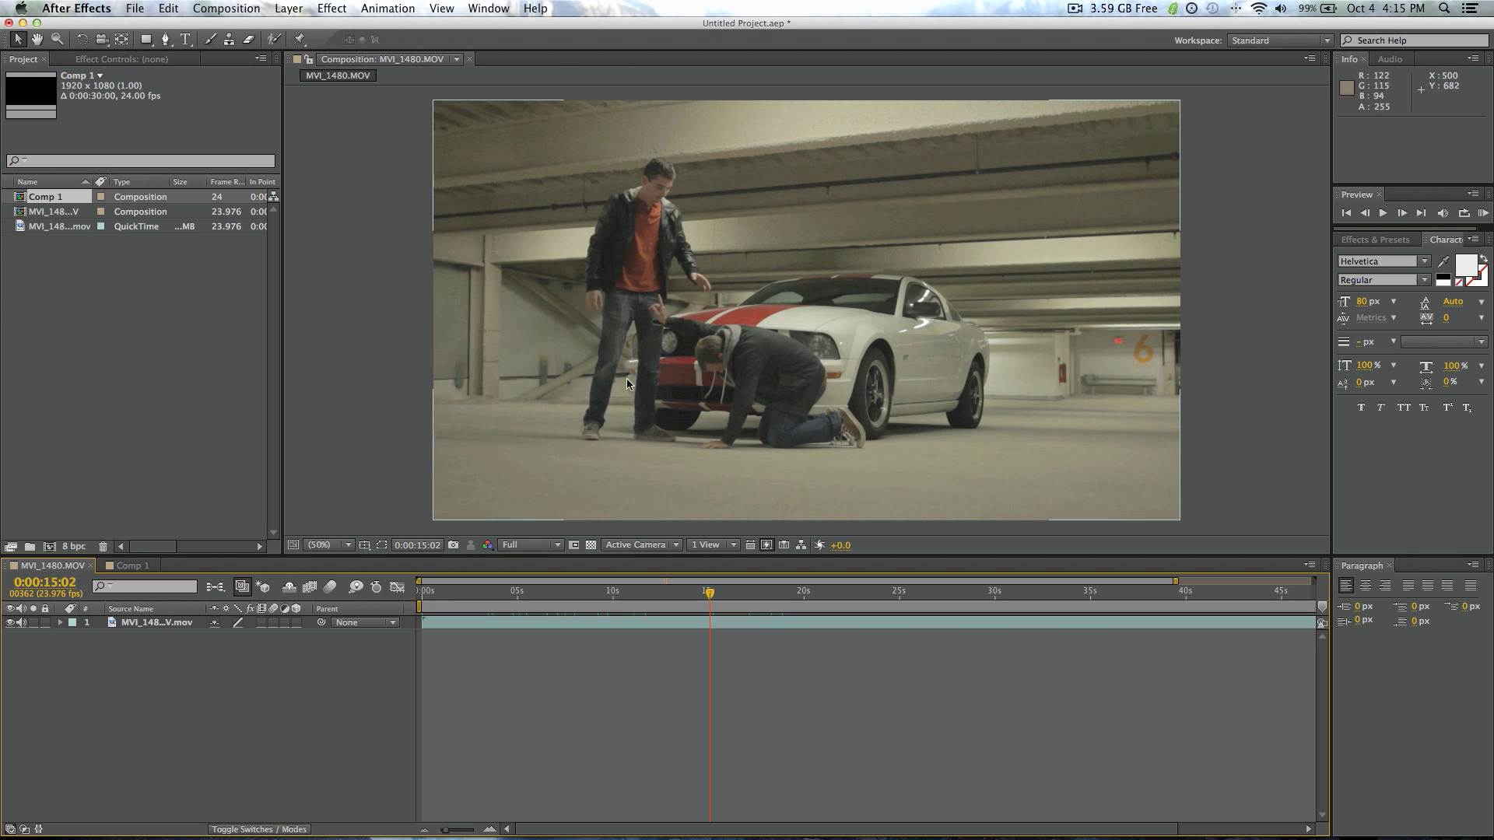
left_click(117, 567)
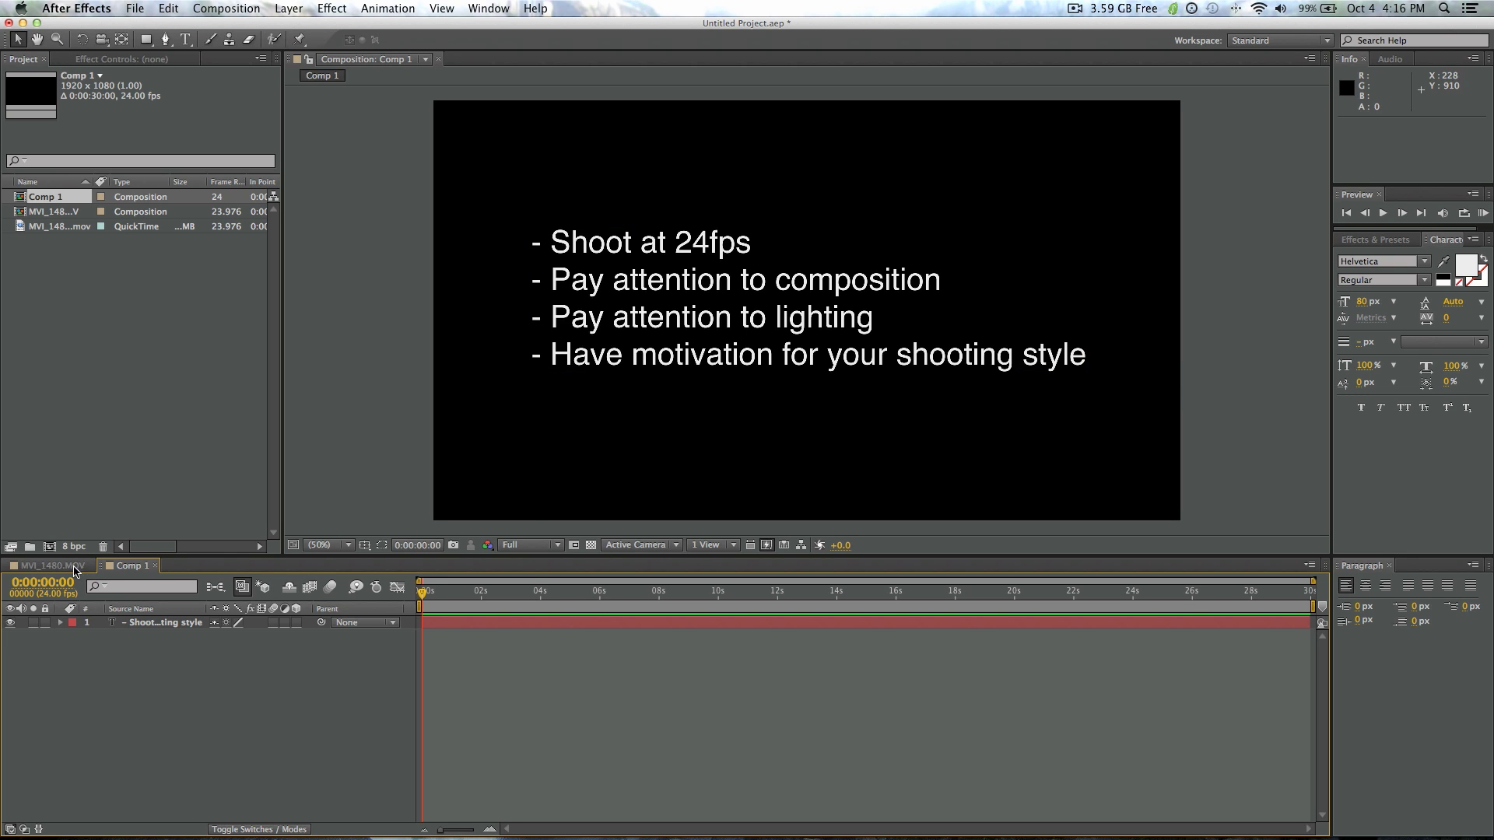
- In the MVI_1480.MOV composition, add a full-frame black solid
left_click(63, 569)
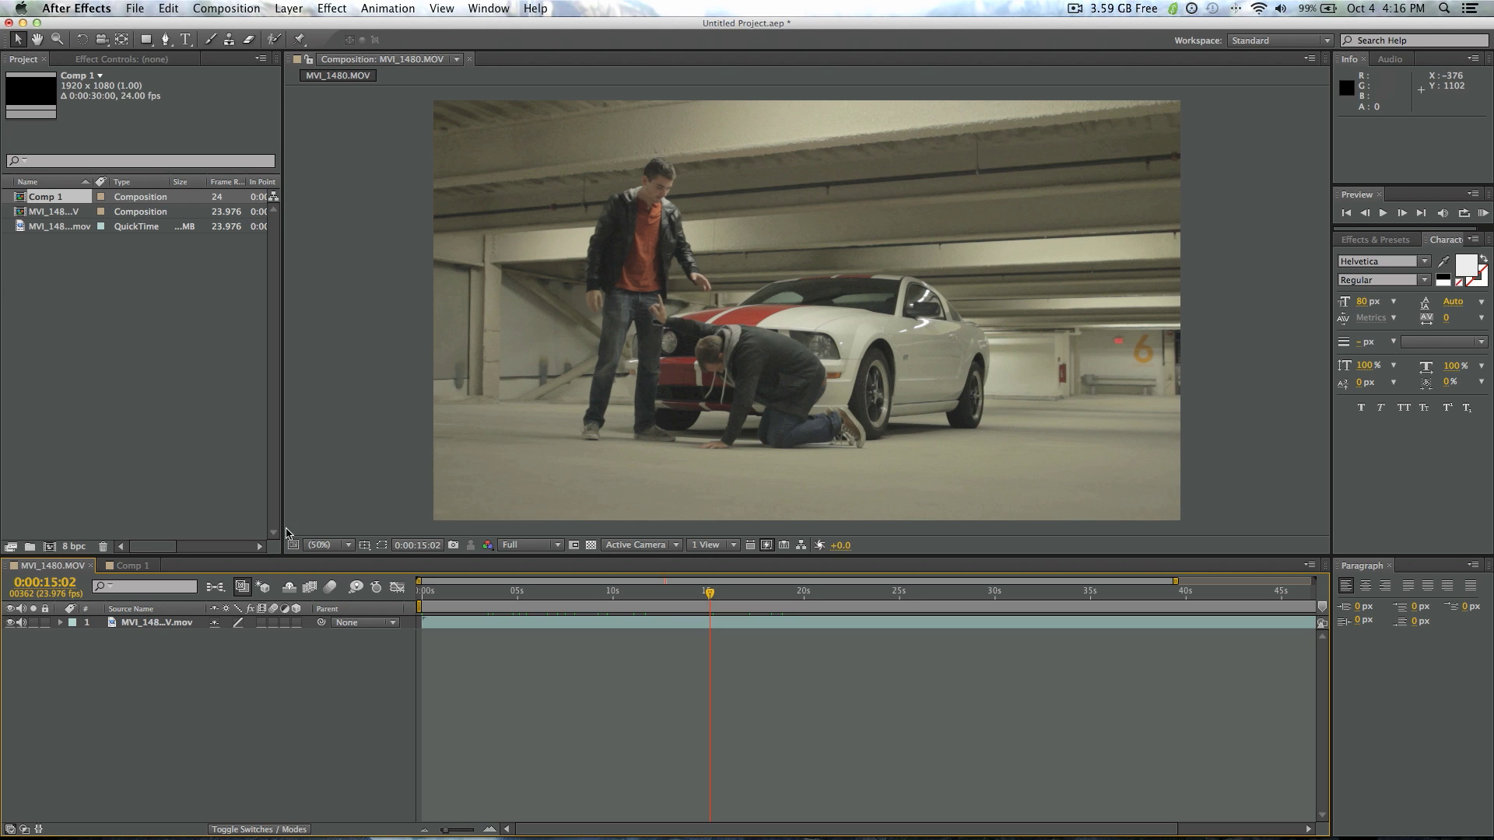
scroll(171, 677, "right", 5)
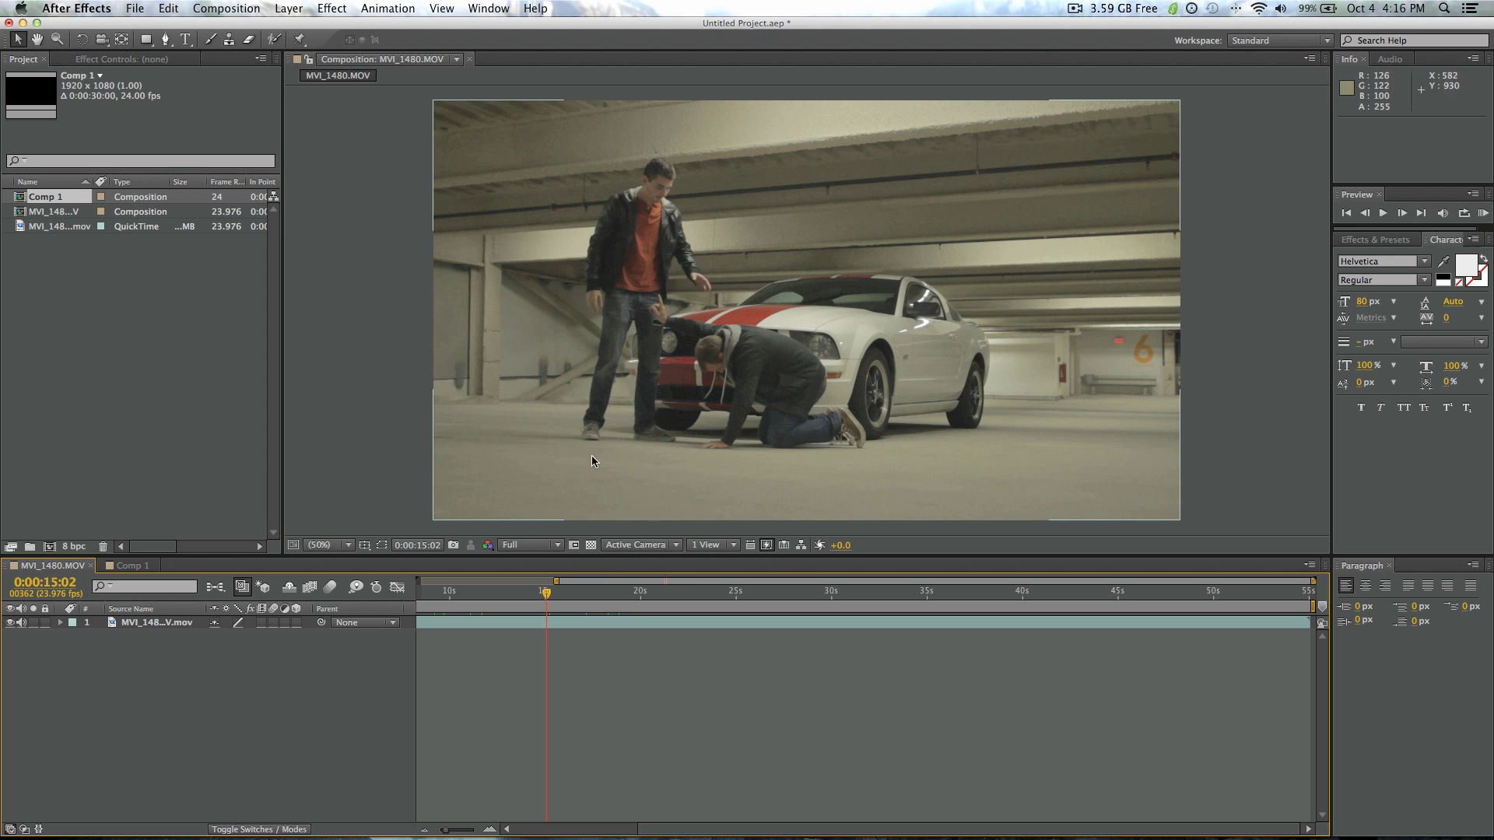
left_click(293, 8)
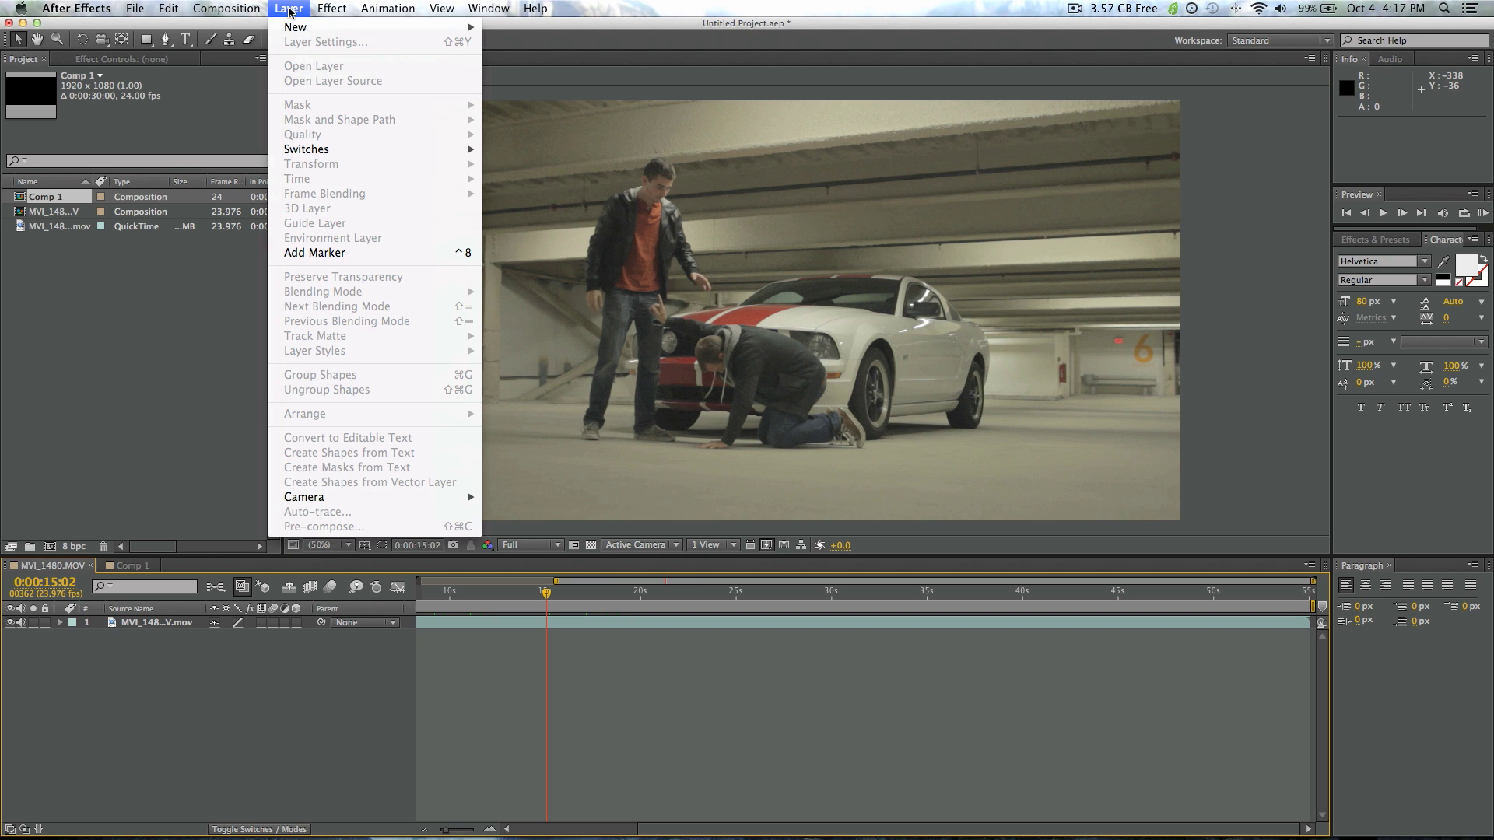
mouse_move(294, 27)
left_click(517, 49)
left_click(174, 354)
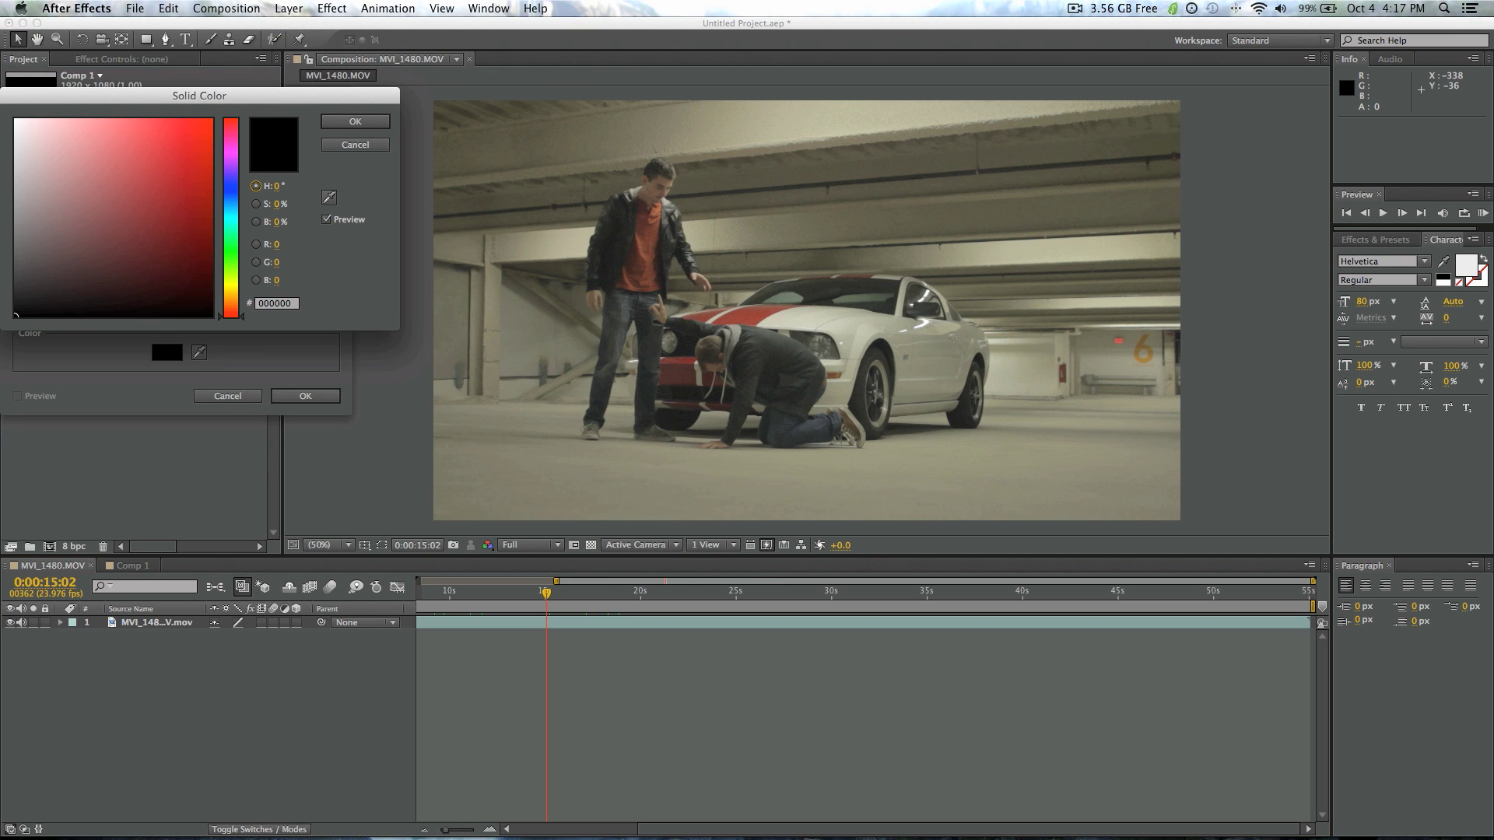
left_click(377, 122)
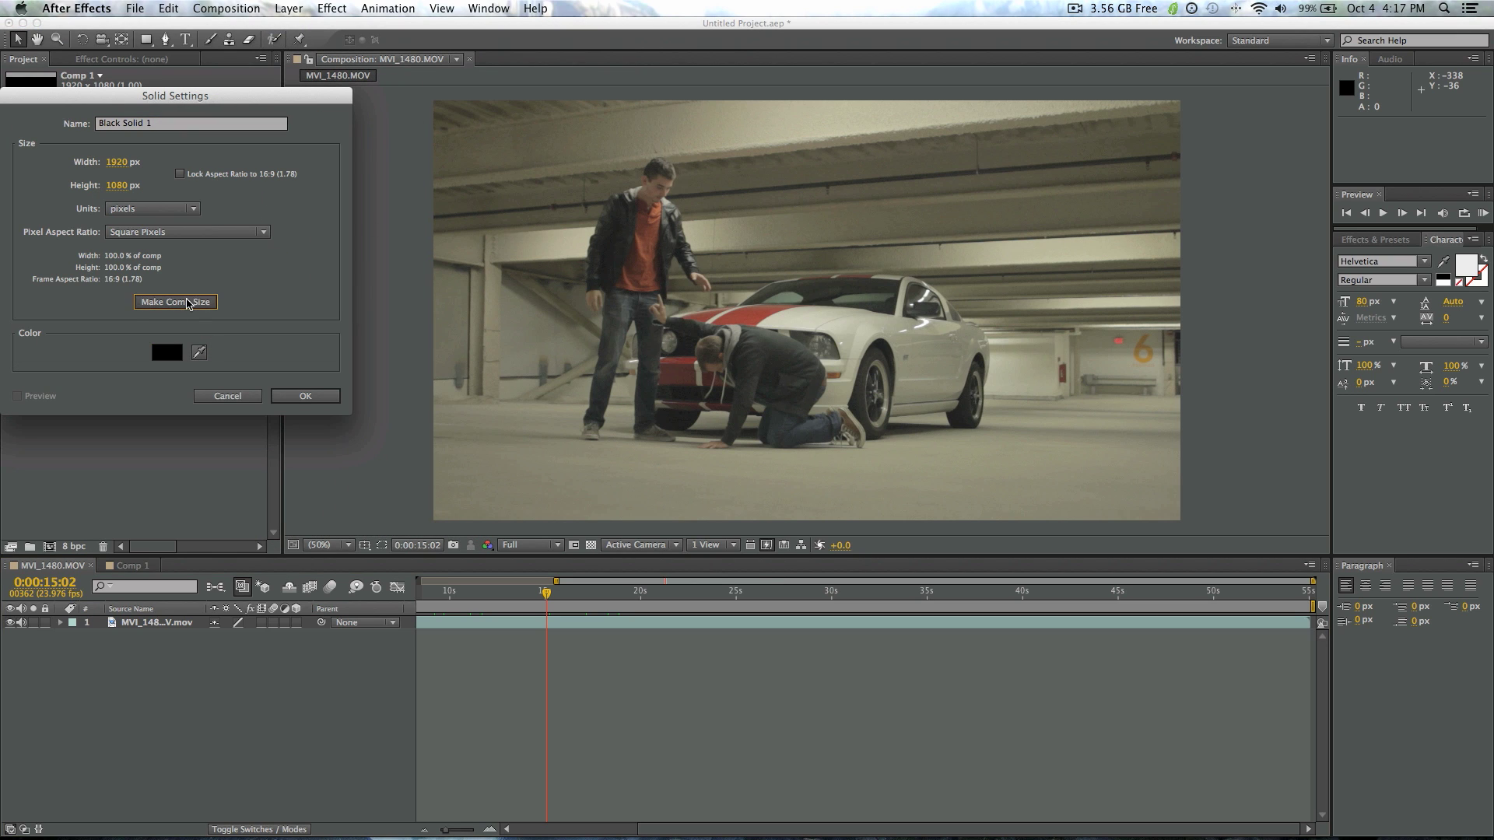
left_click(307, 396)
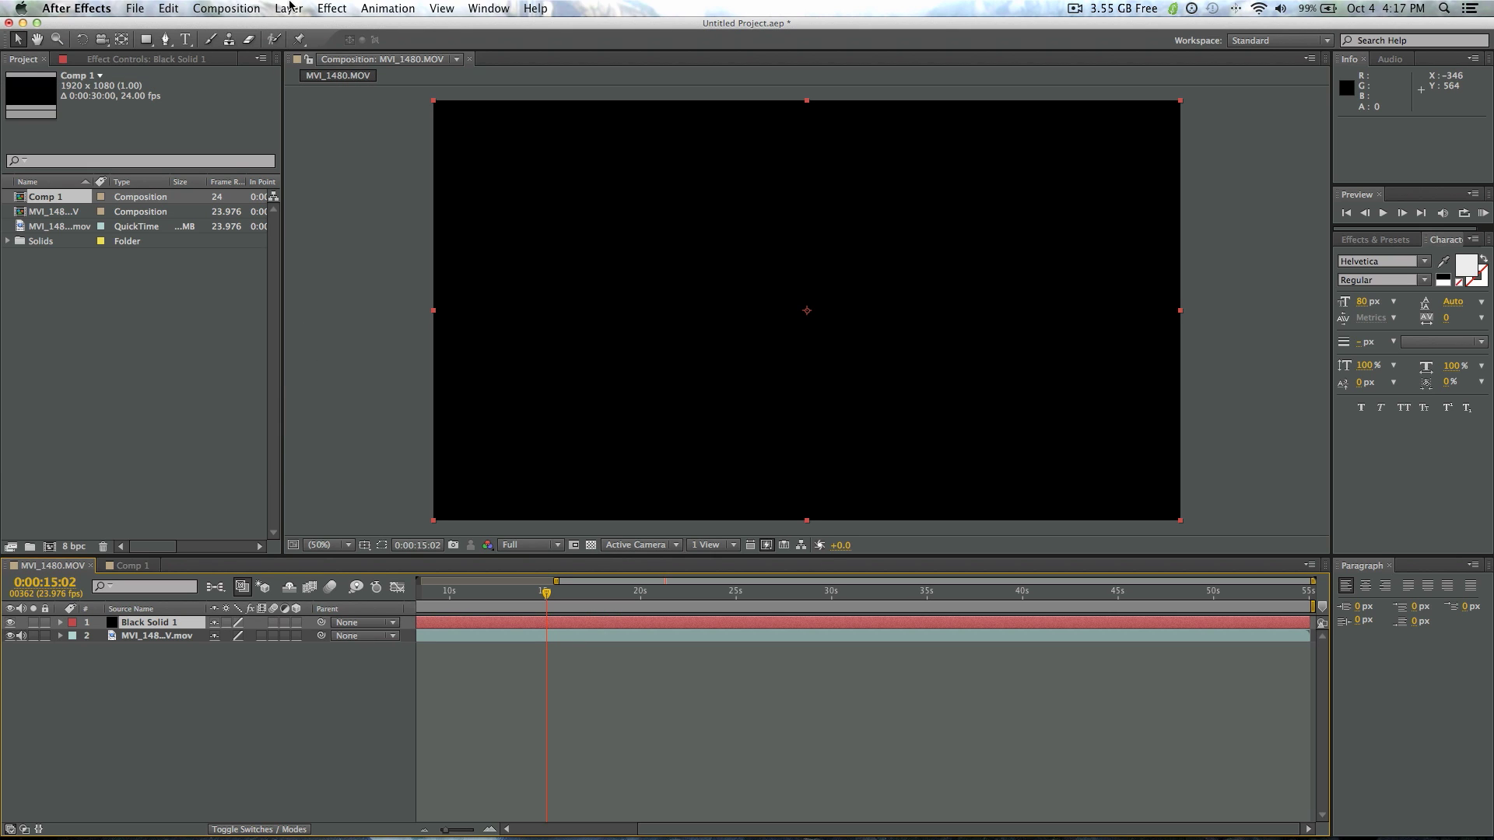
- Add a second black solid sized 1920×816 for a 2.35 frame
left_click(288, 8)
left_click(288, 8)
left_click(288, 7)
mouse_move(289, 31)
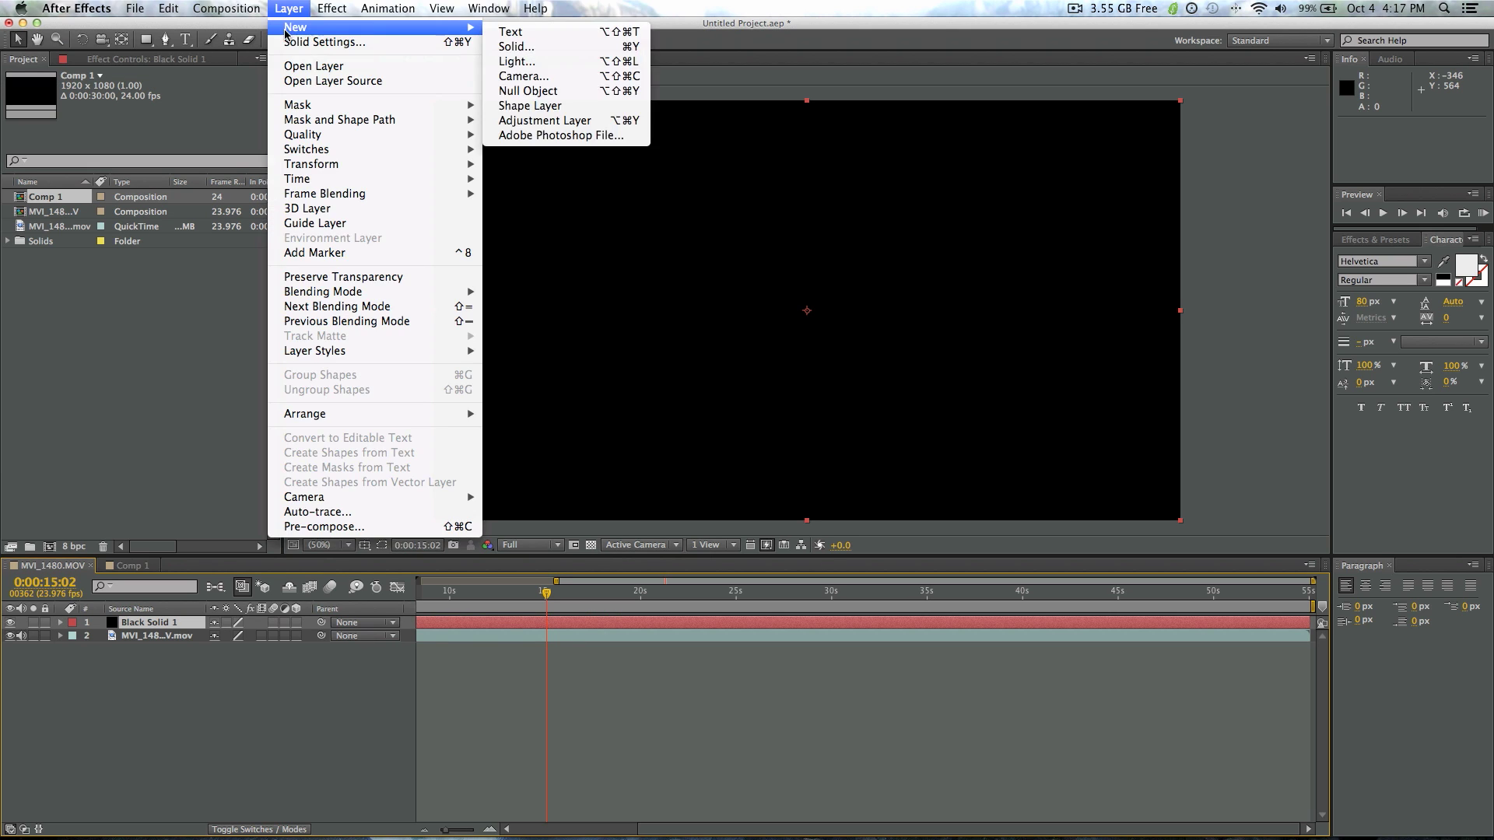
left_click(516, 46)
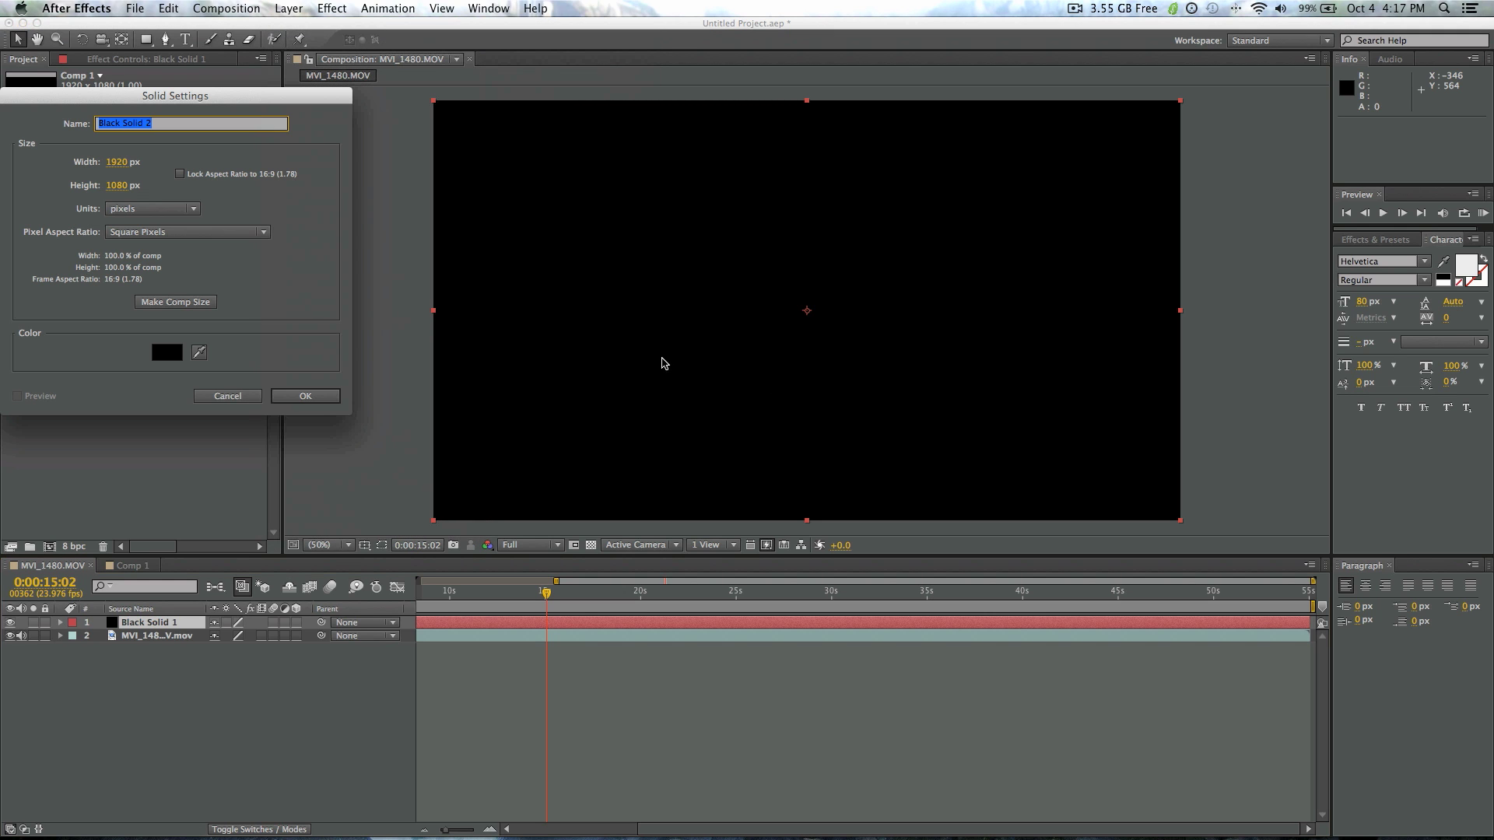
left_click_drag(195, 97, 748, 175)
left_click(666, 263)
type("816")
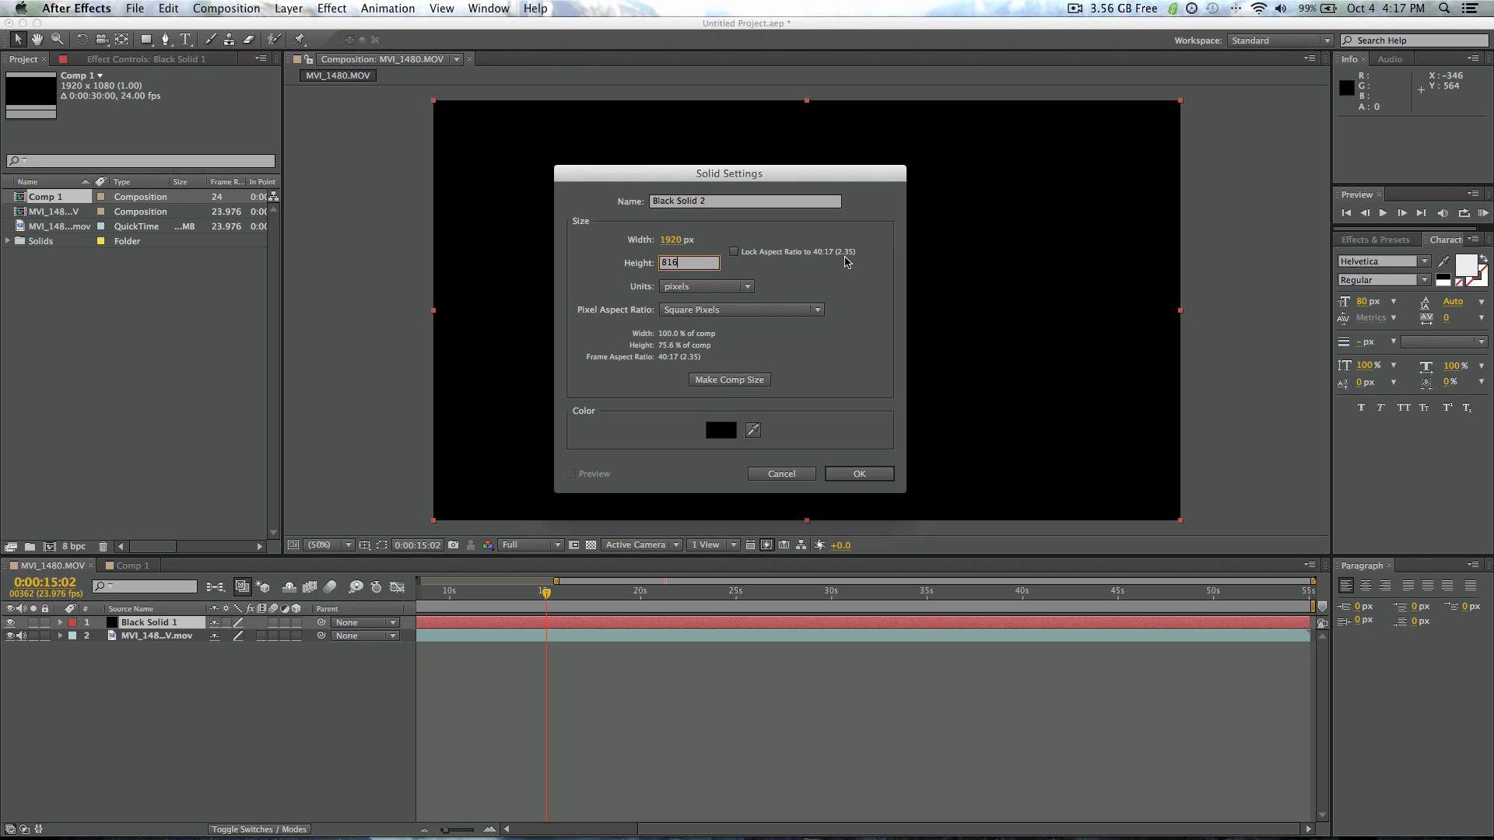
key("Return")
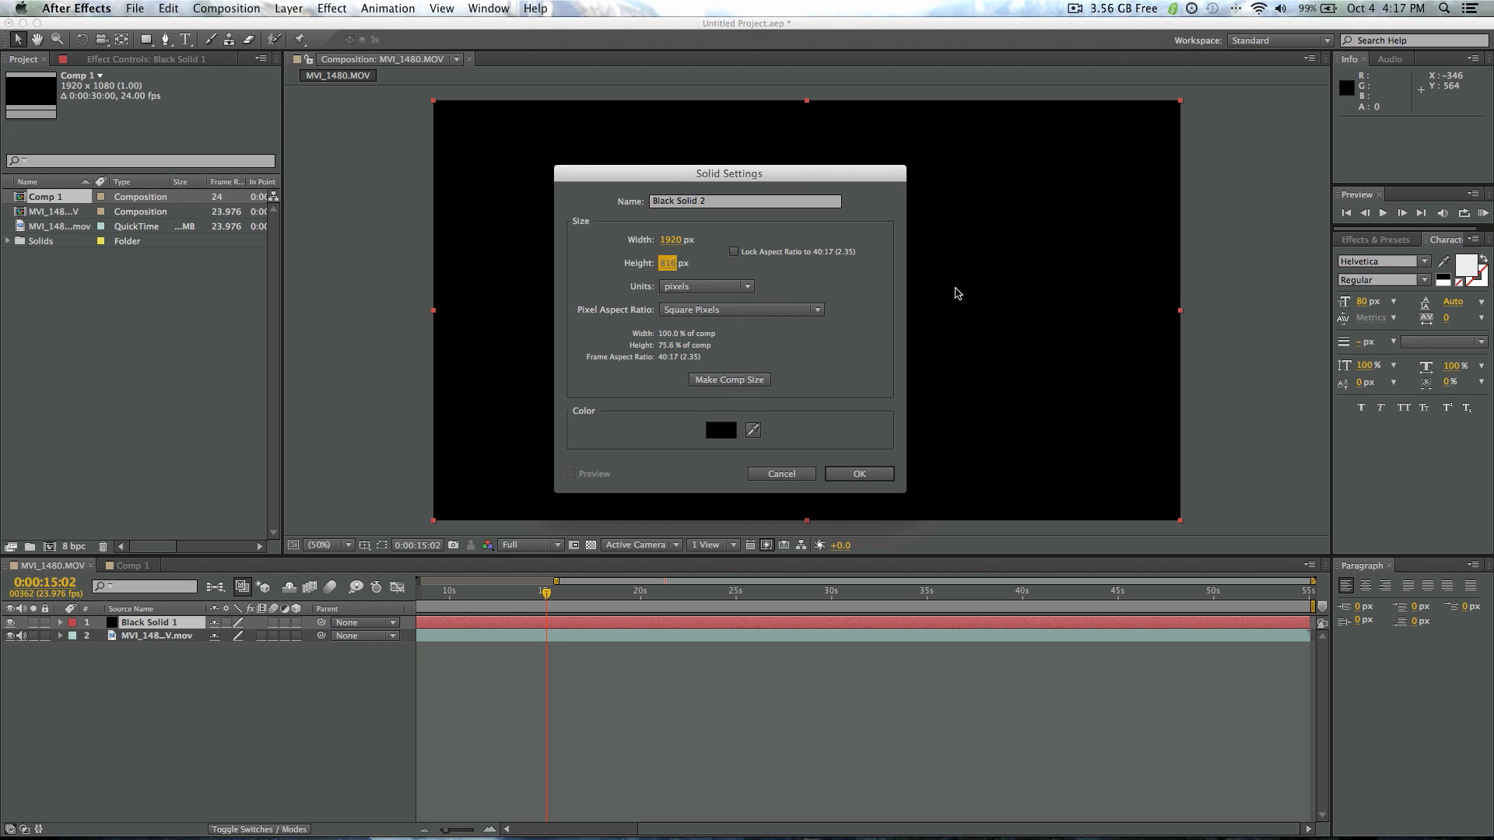
left_click(859, 474)
- Set Black Solid 1's track matte to Alpha Inverted Matte of Black Solid 2
left_click(283, 830)
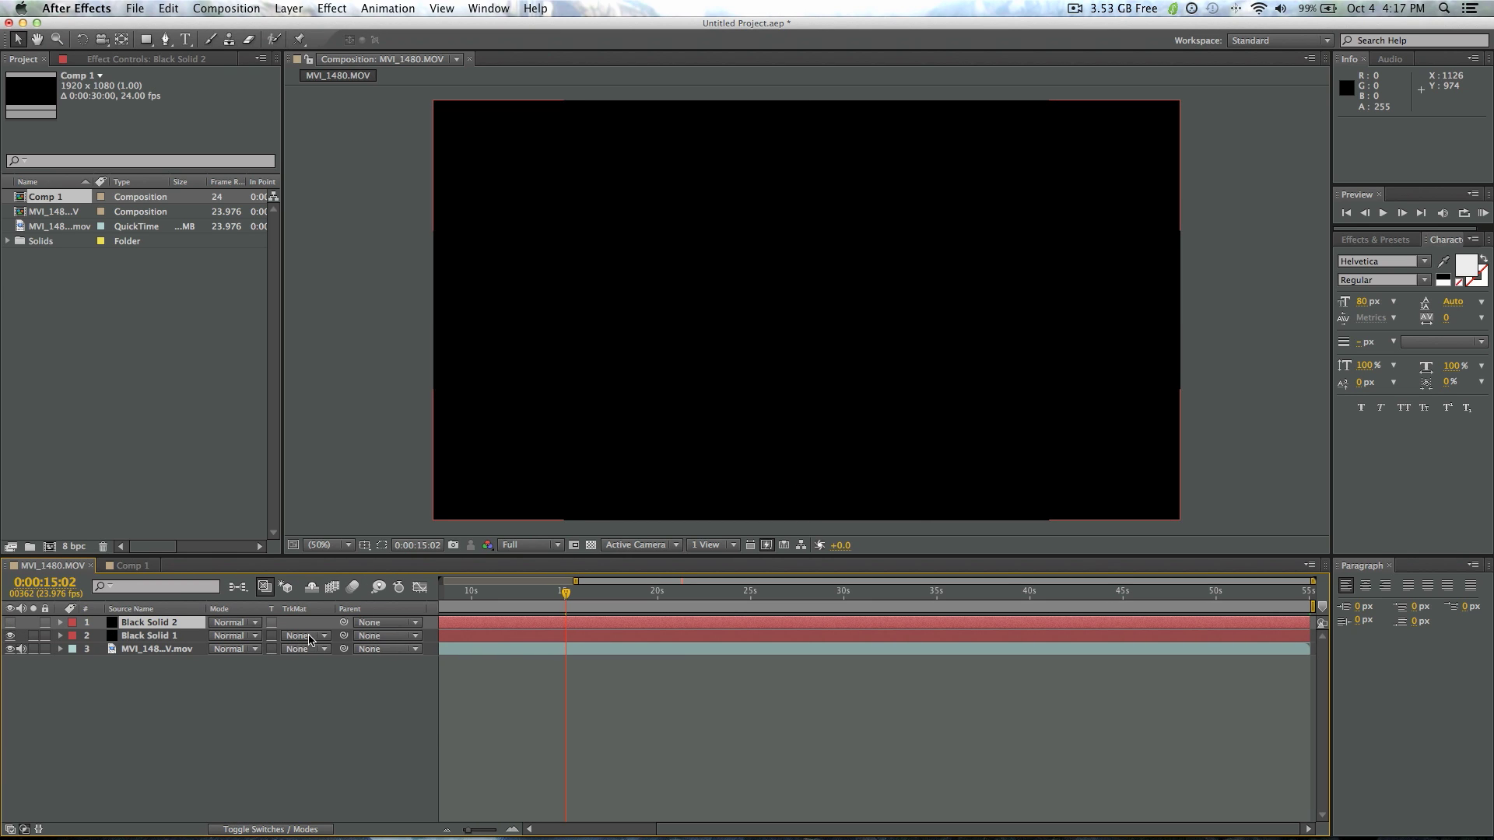
left_click(309, 638)
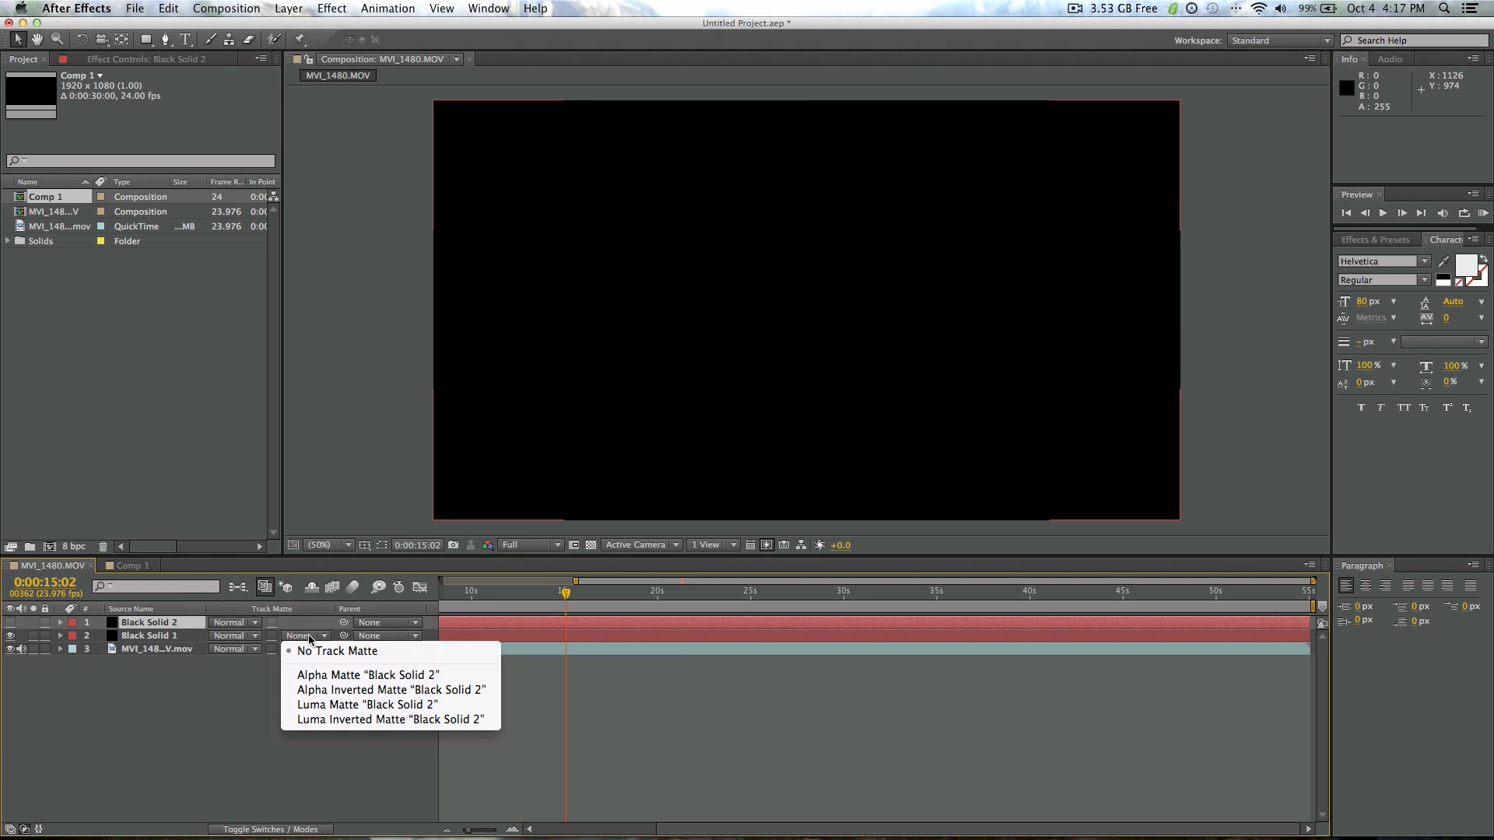
left_click(296, 692)
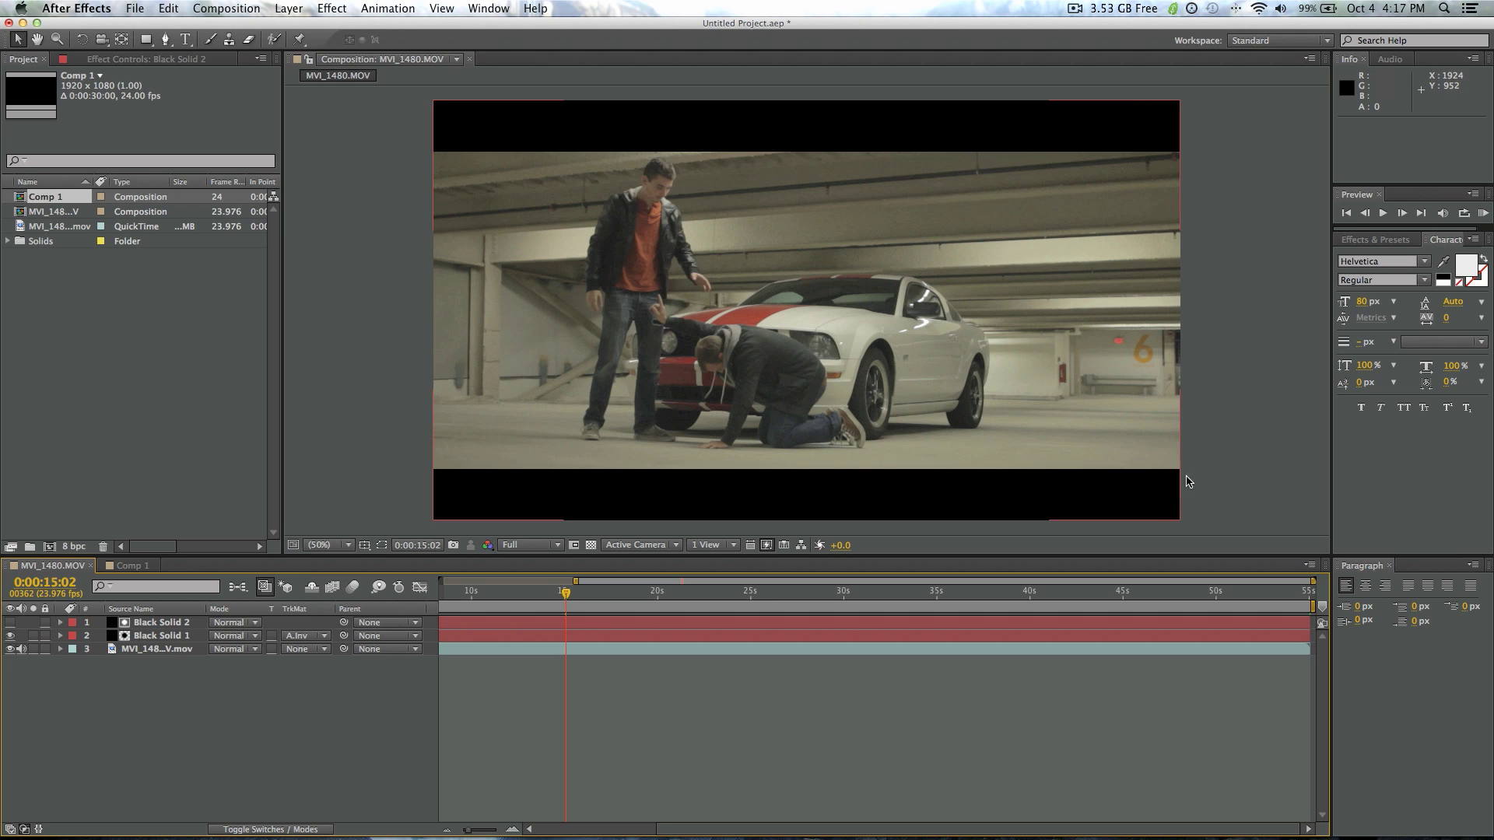
left_click(289, 723)
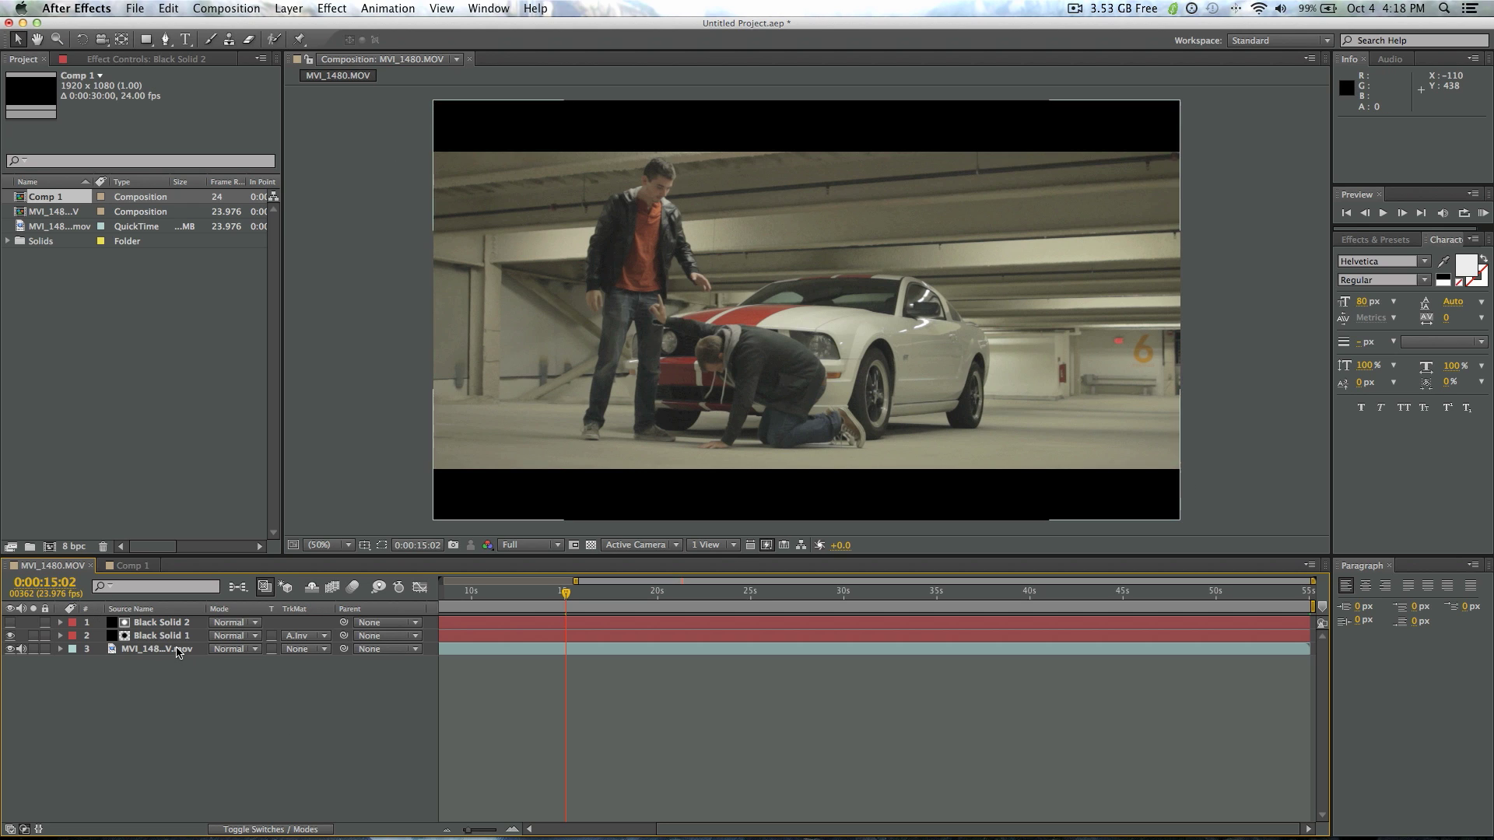
- Shift the MVI_1480.MOV footage down from Position Y 540 to 564
left_click(178, 652)
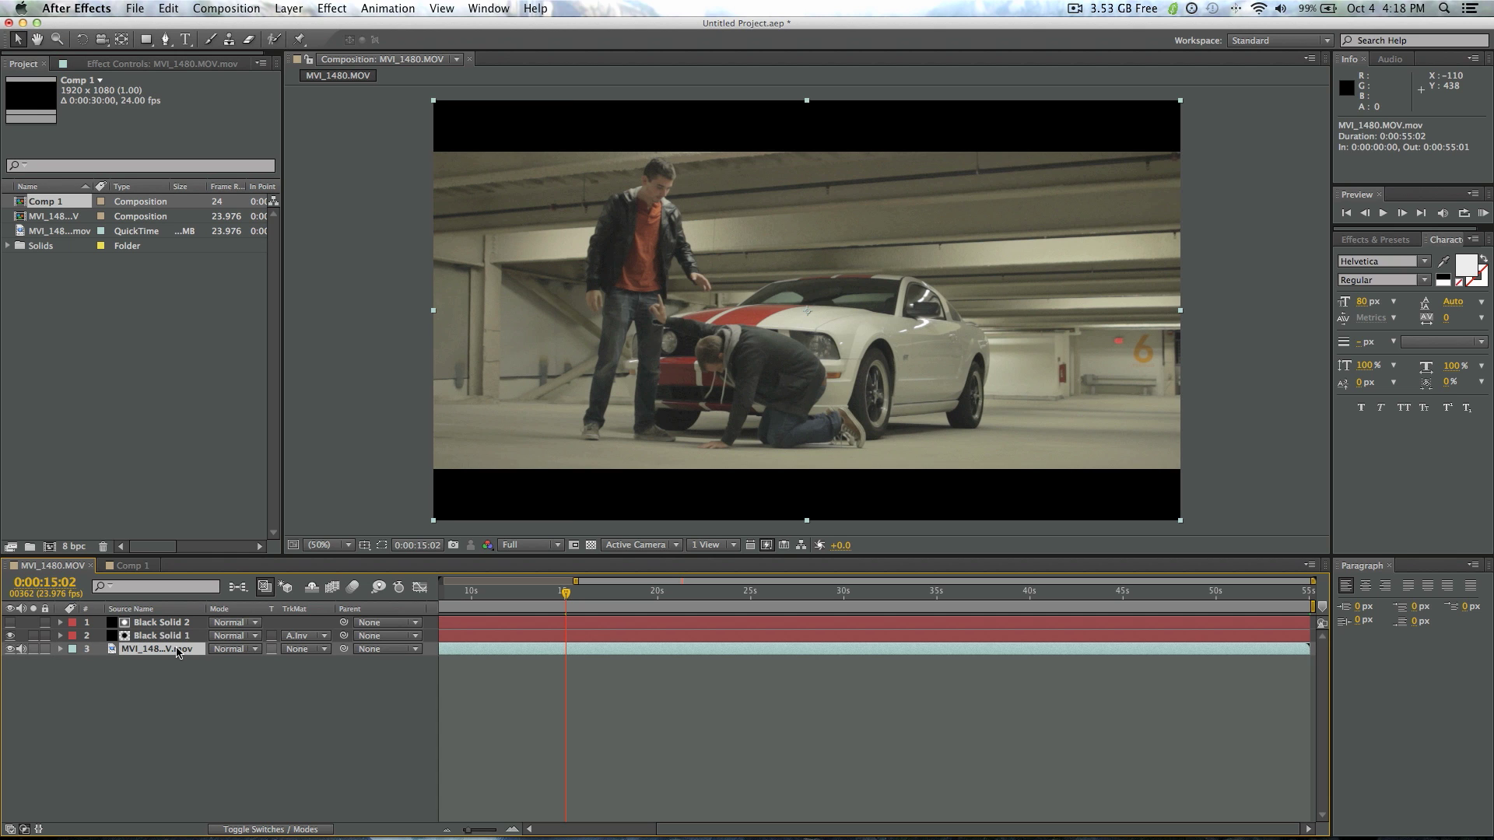
key("p")
mouse_move(250, 662)
left_mouse_down()
mouse_move(267, 660)
mouse_move(255, 666)
left_mouse_up()
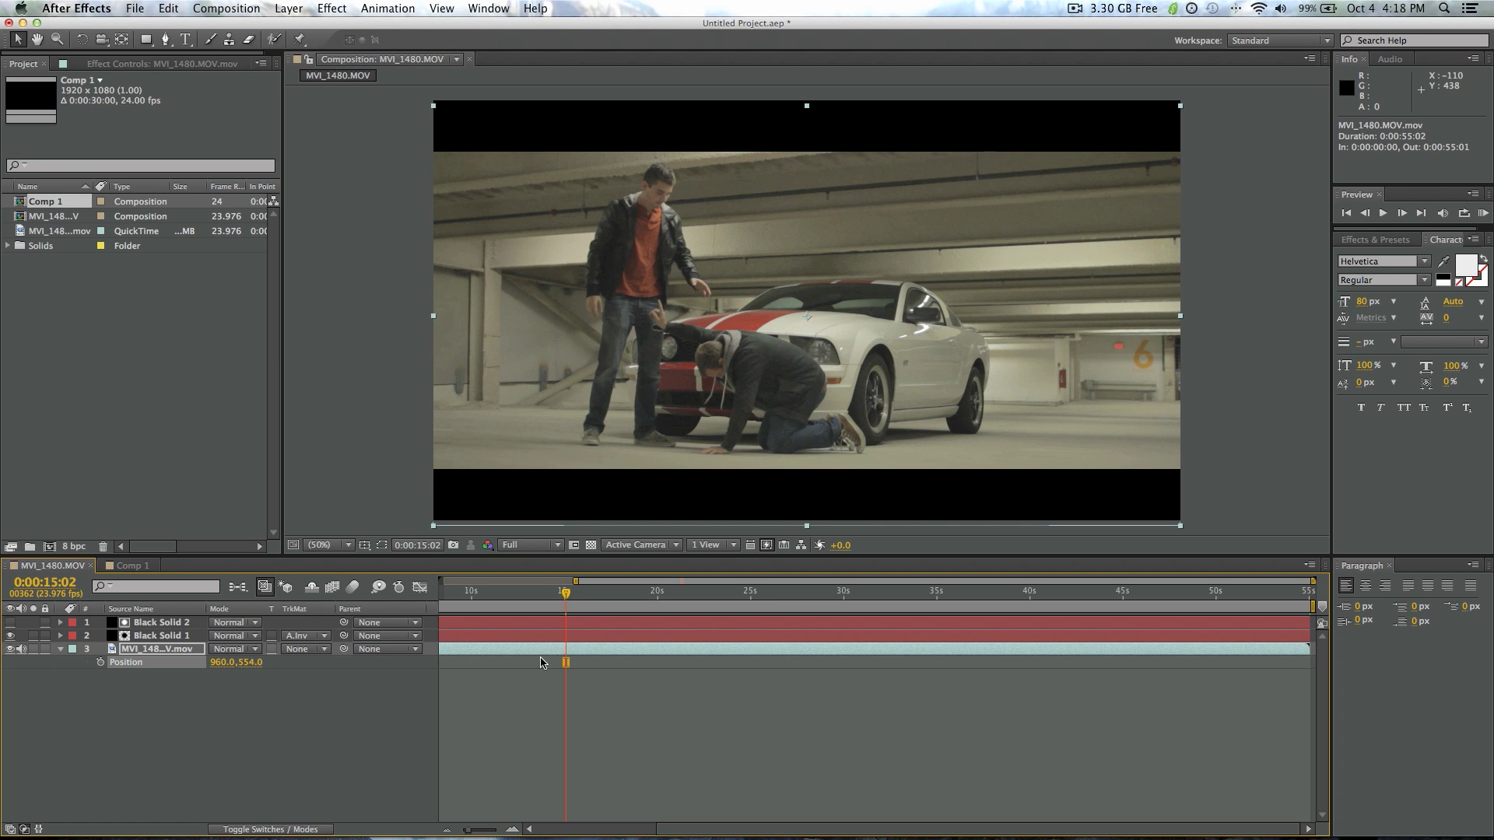
key("ctrl+shift+a")
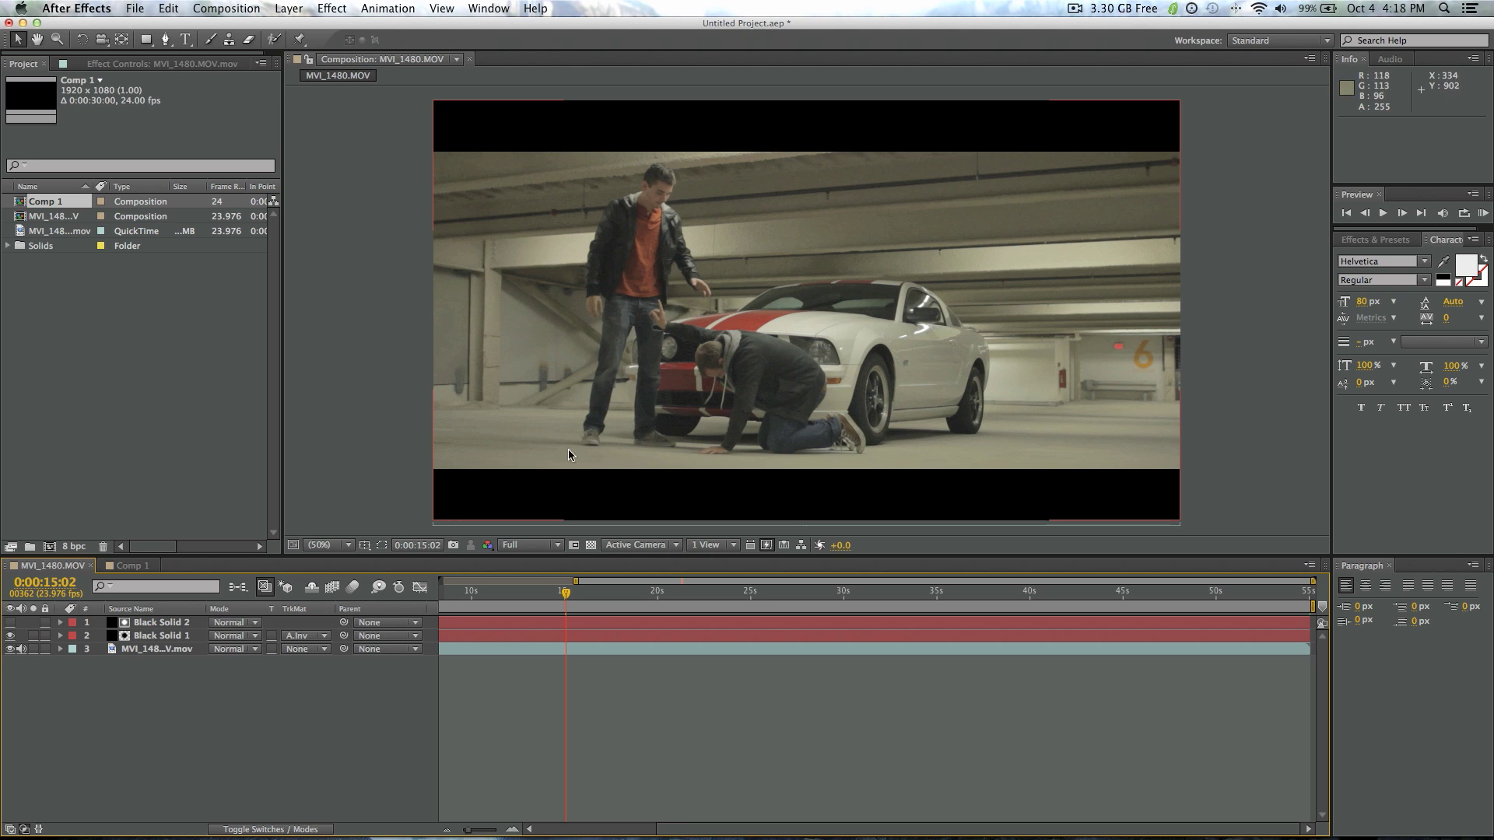
- Apply Warp Stabilizer to the MVI_1480.MOV footage layer
left_click(165, 656)
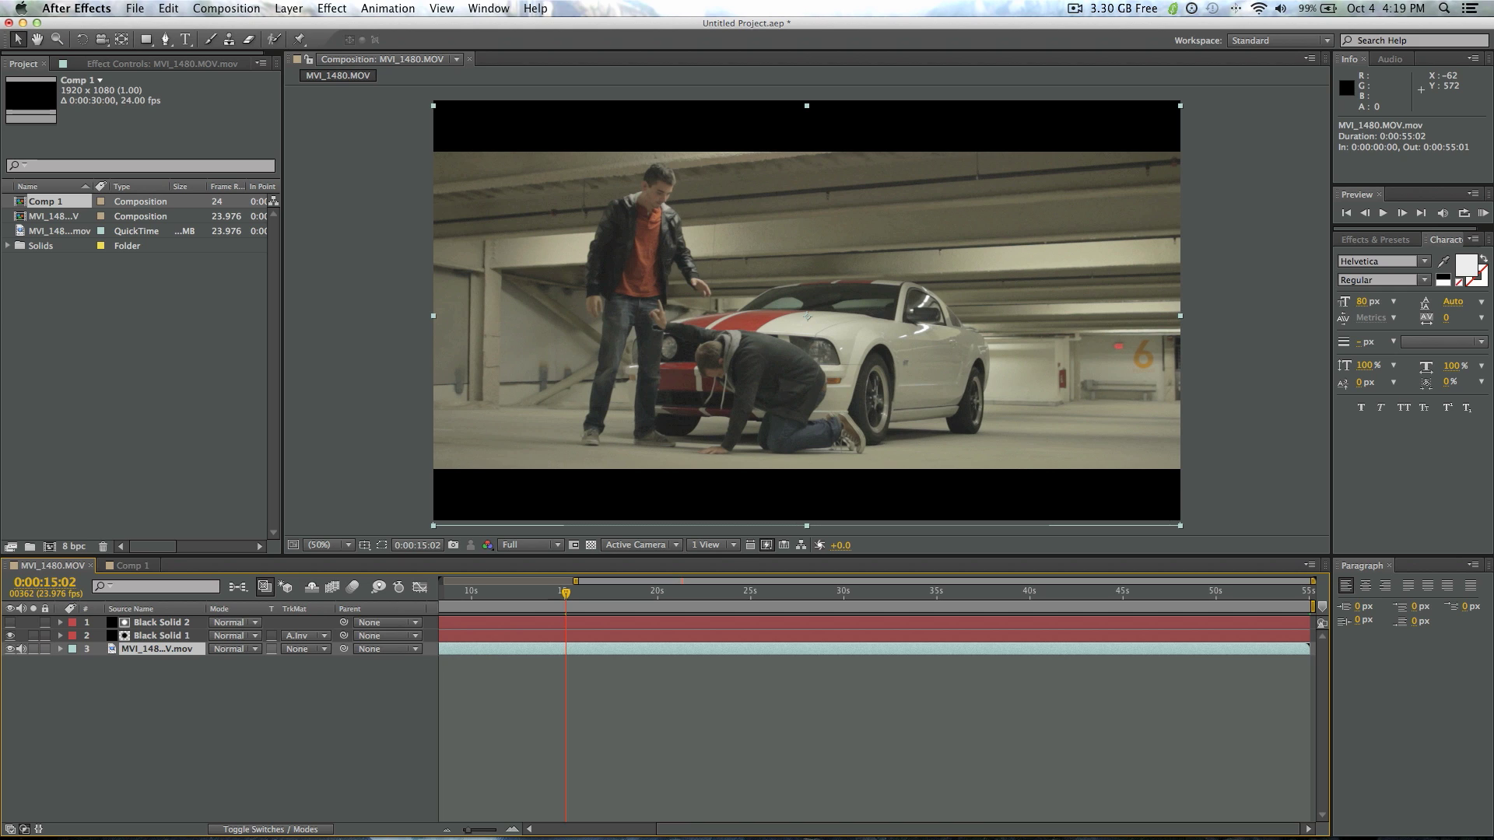
right_click(148, 651)
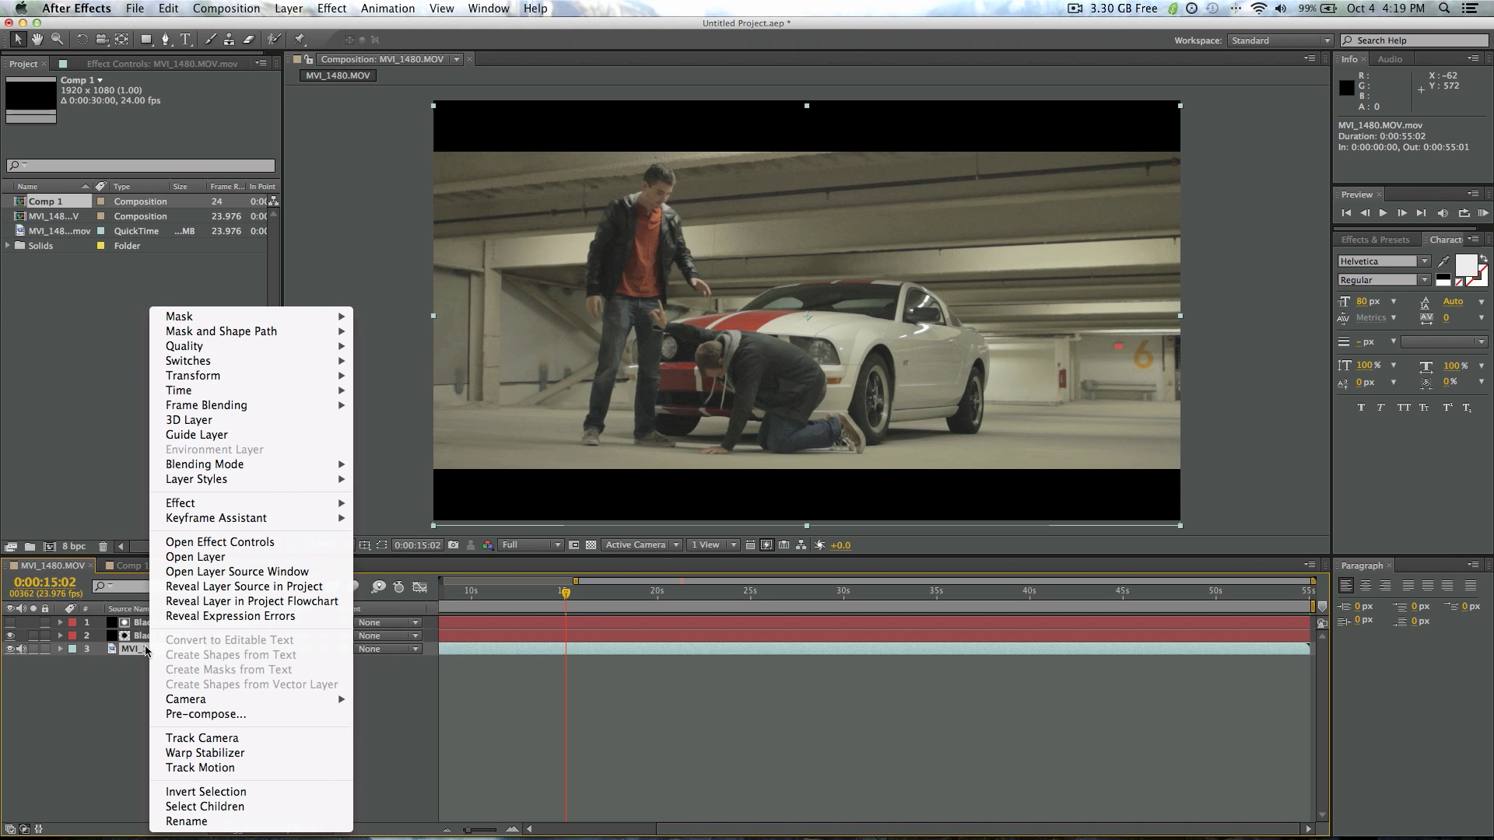
left_click(249, 754)
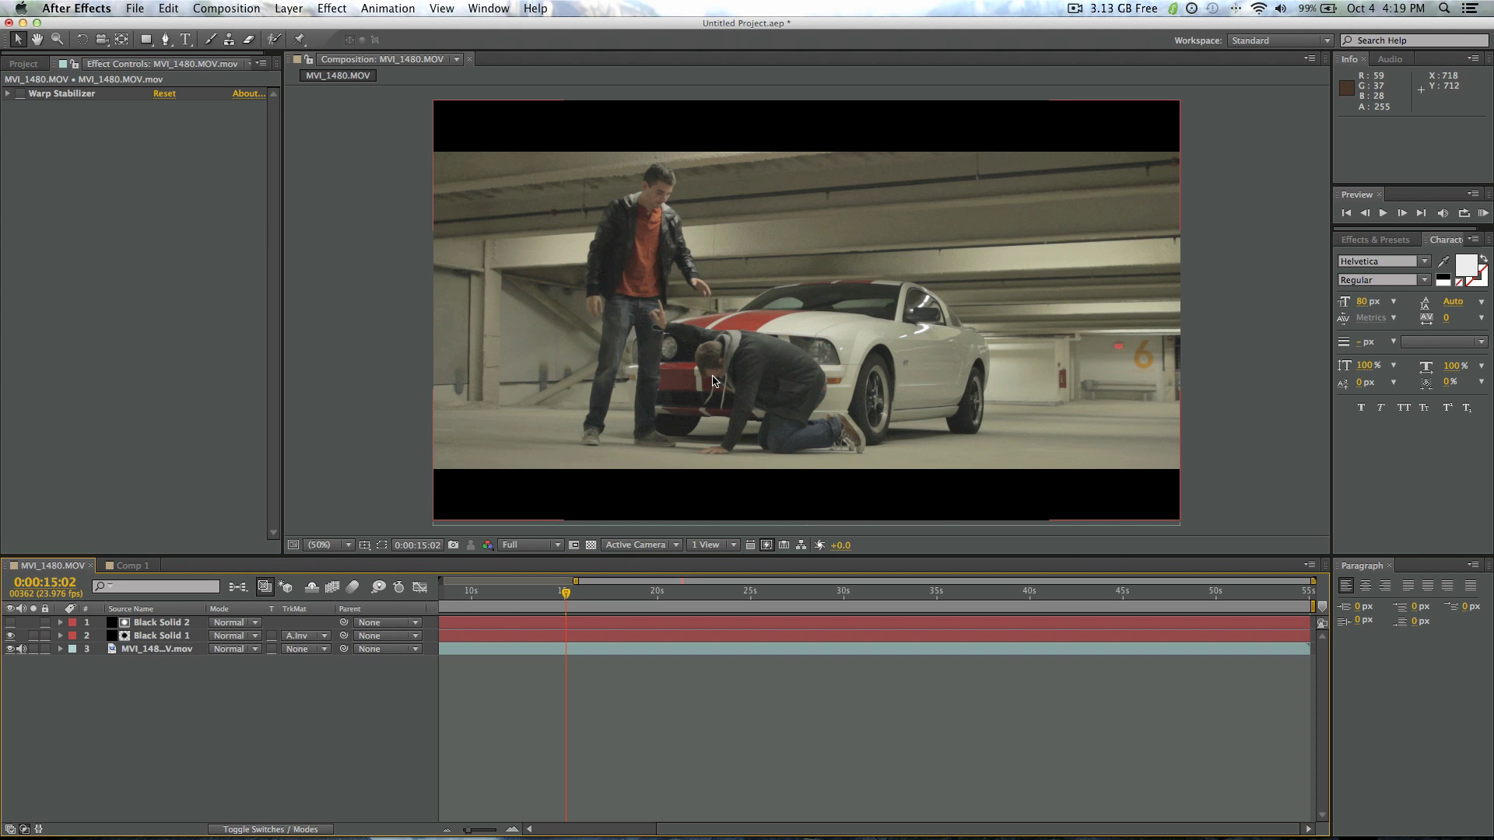
scroll(432, 292, "up", 1)
scroll(510, 288, "down", 3)
scroll(510, 288, "up", 1)
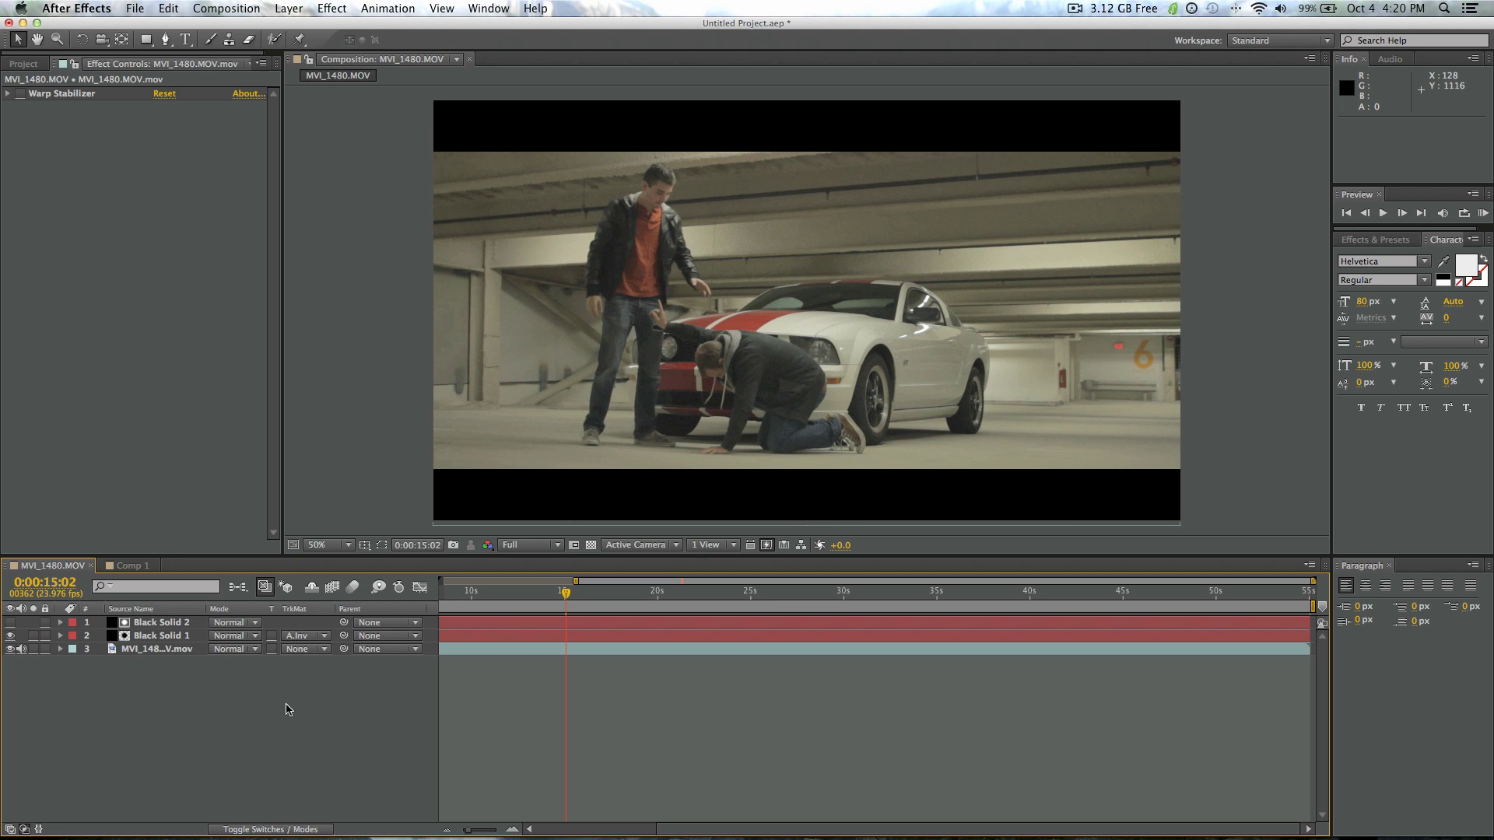
- Create an adjustment layer named CC and place it directly above the MVI_1480.MOV layer
left_click(296, 10)
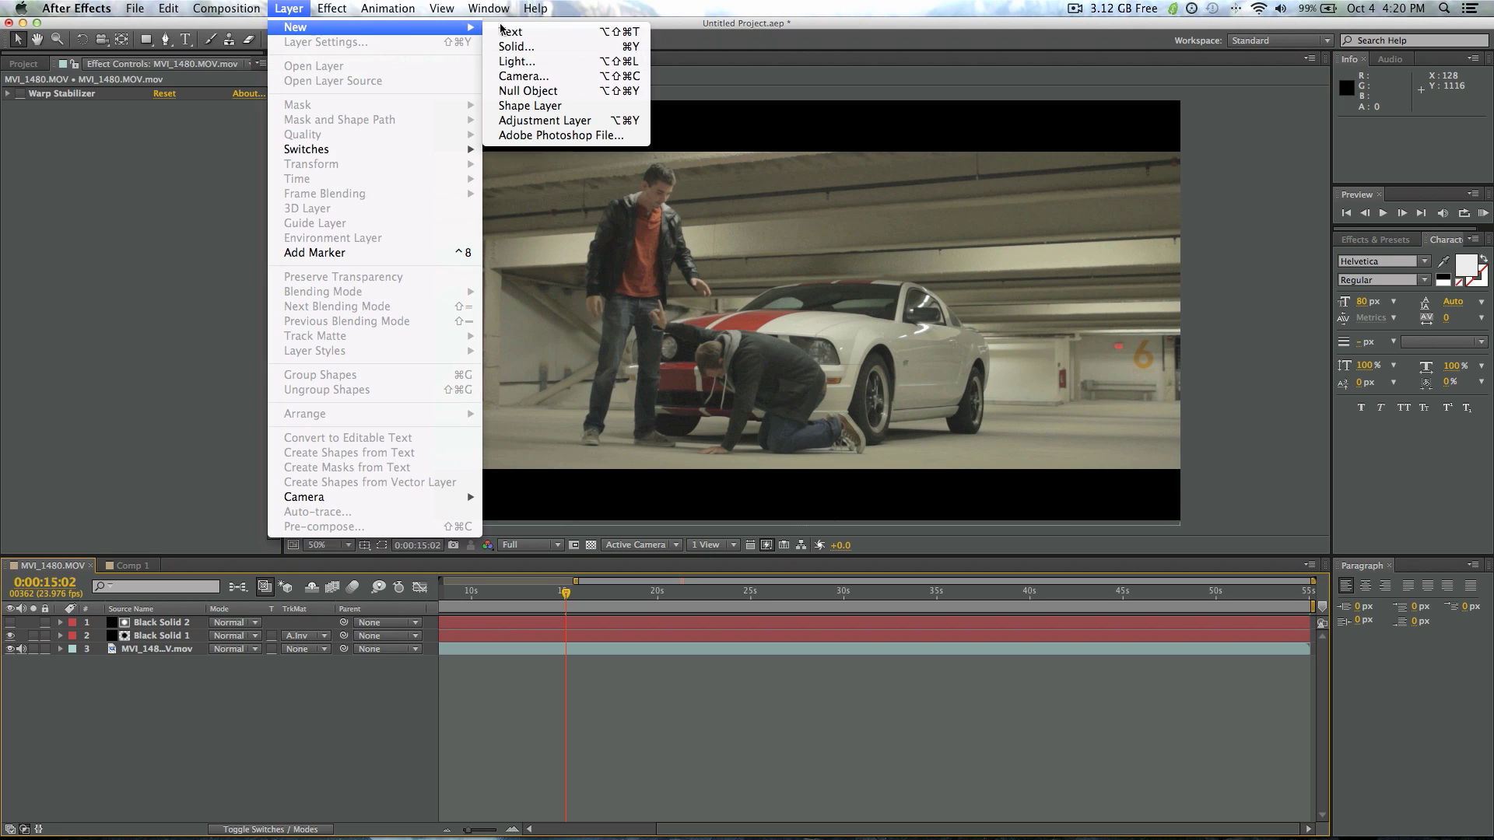
mouse_move(298, 28)
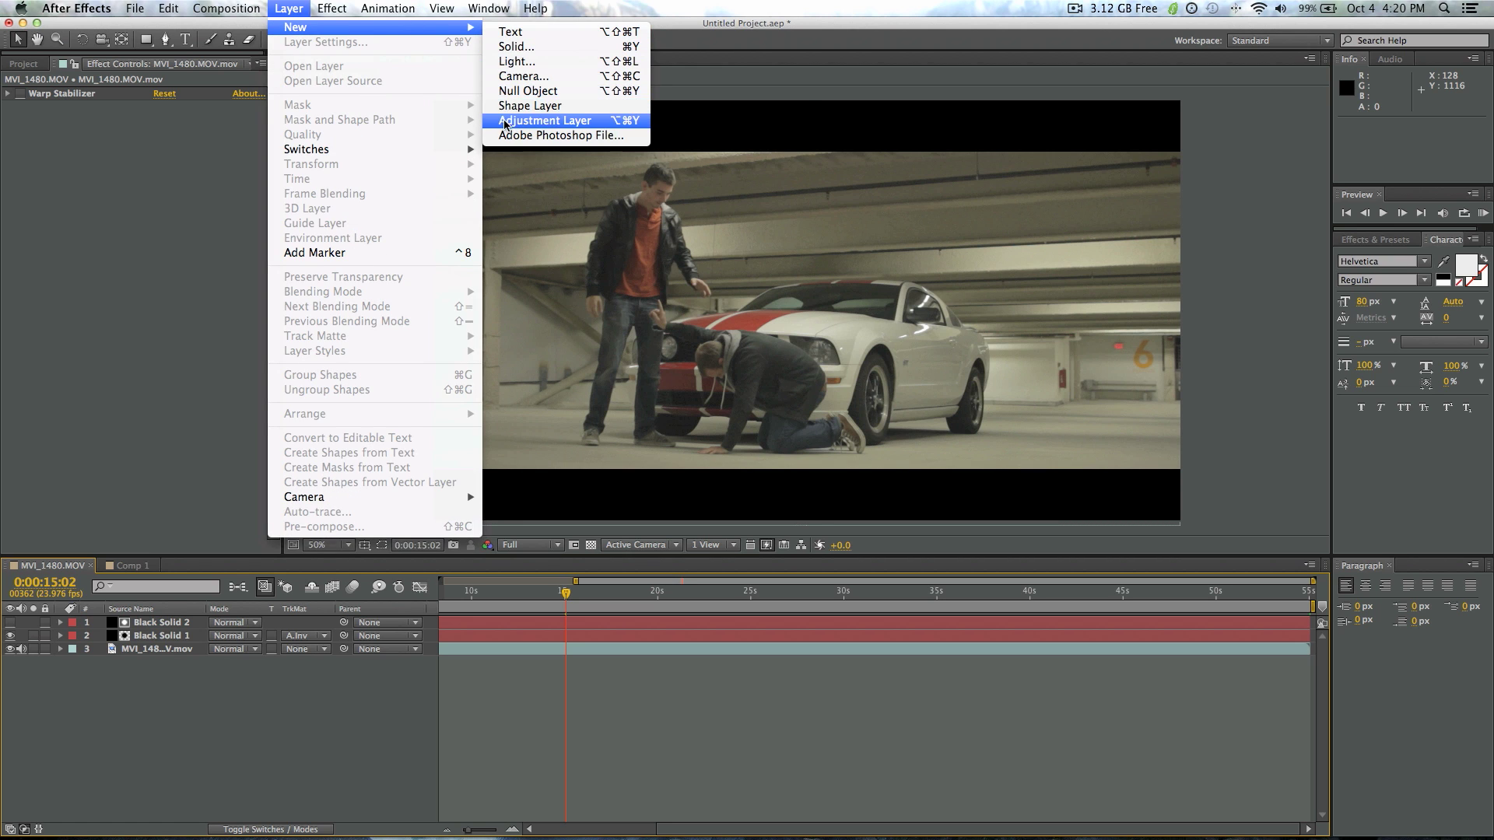
left_click(529, 117)
key("Return")
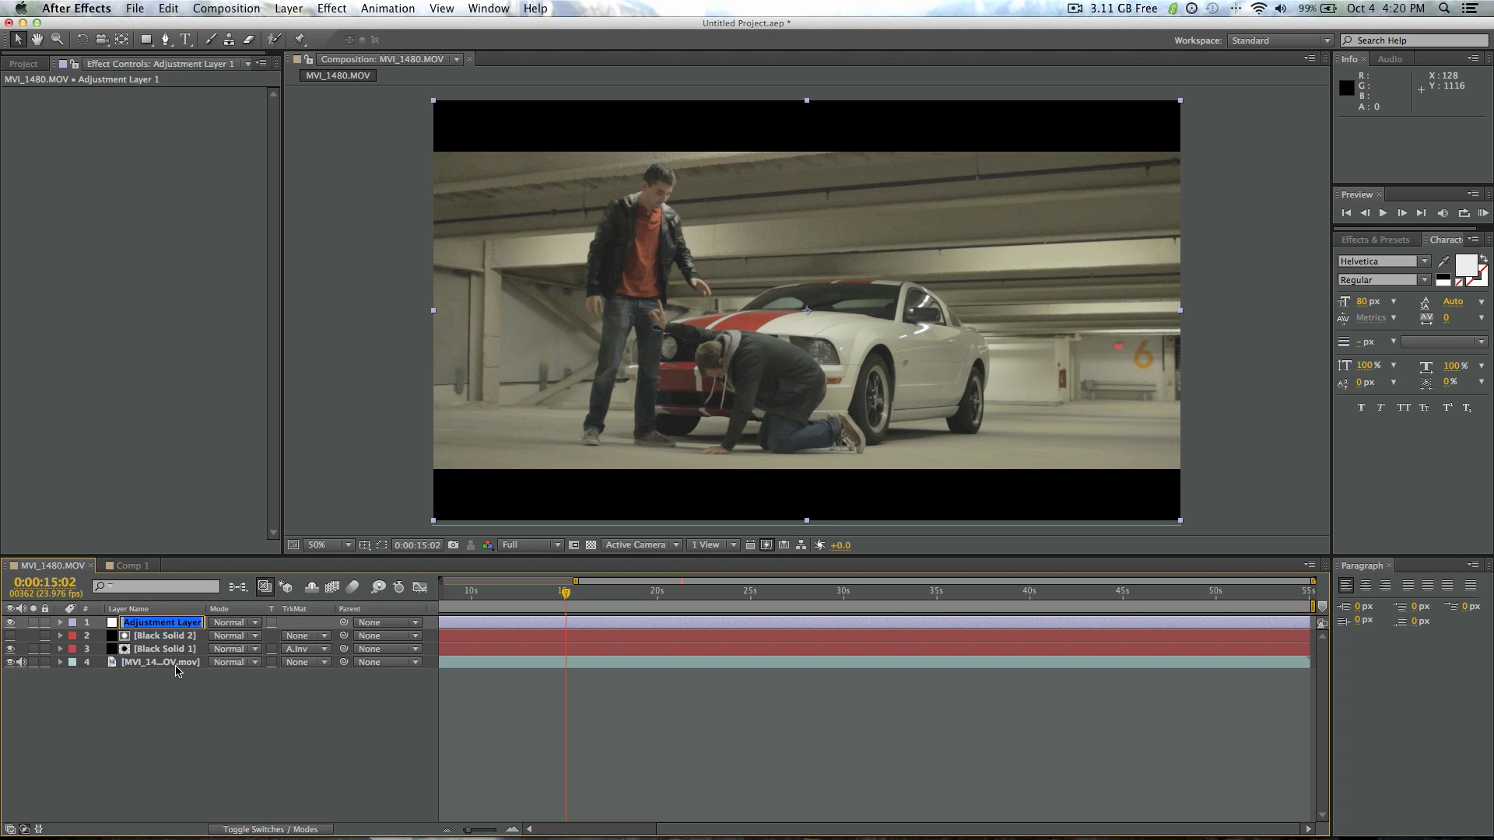
type("CC")
key("Return")
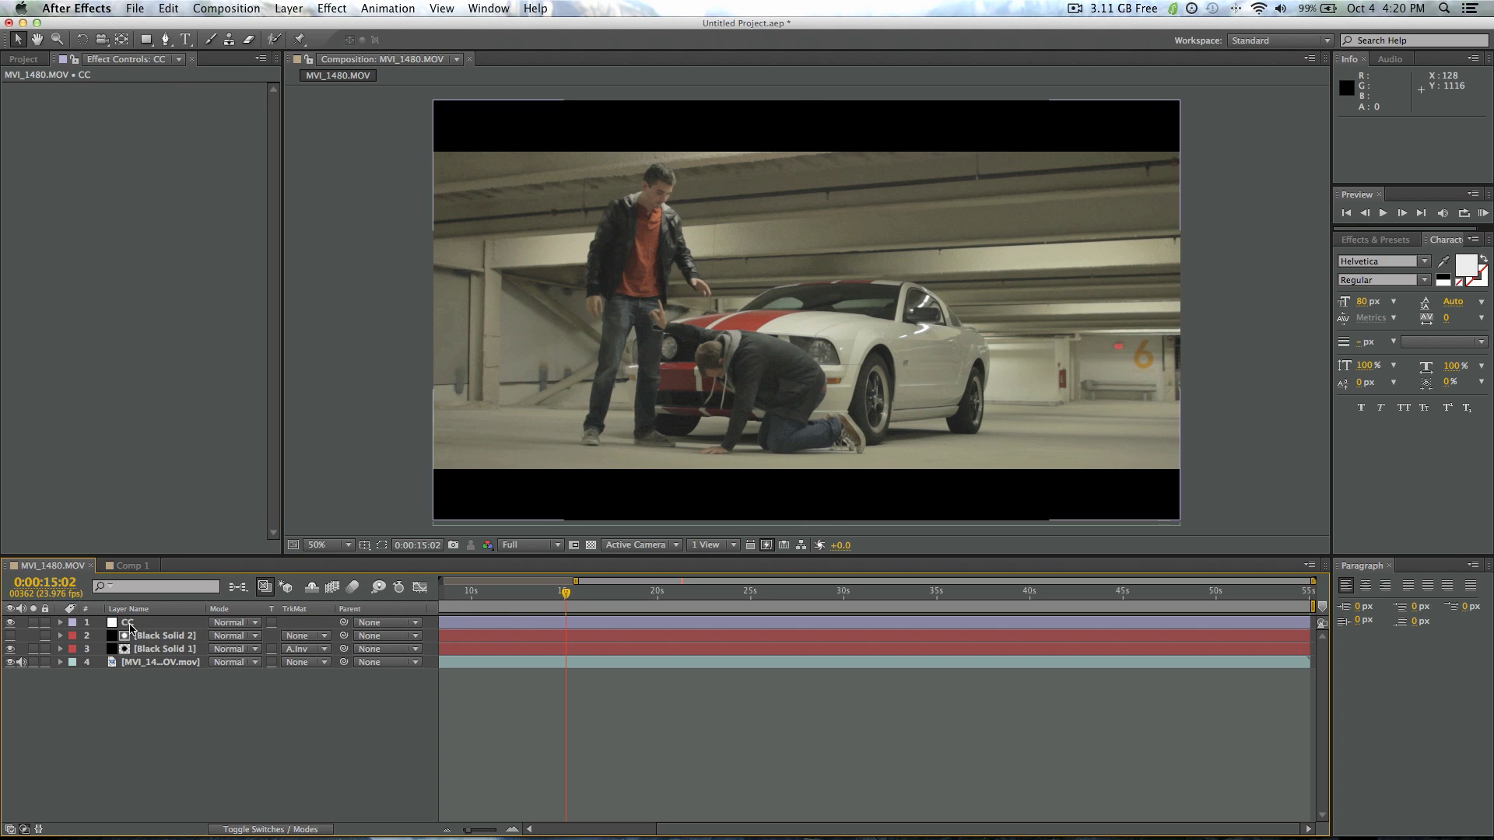
left_click_drag(133, 625, 131, 662)
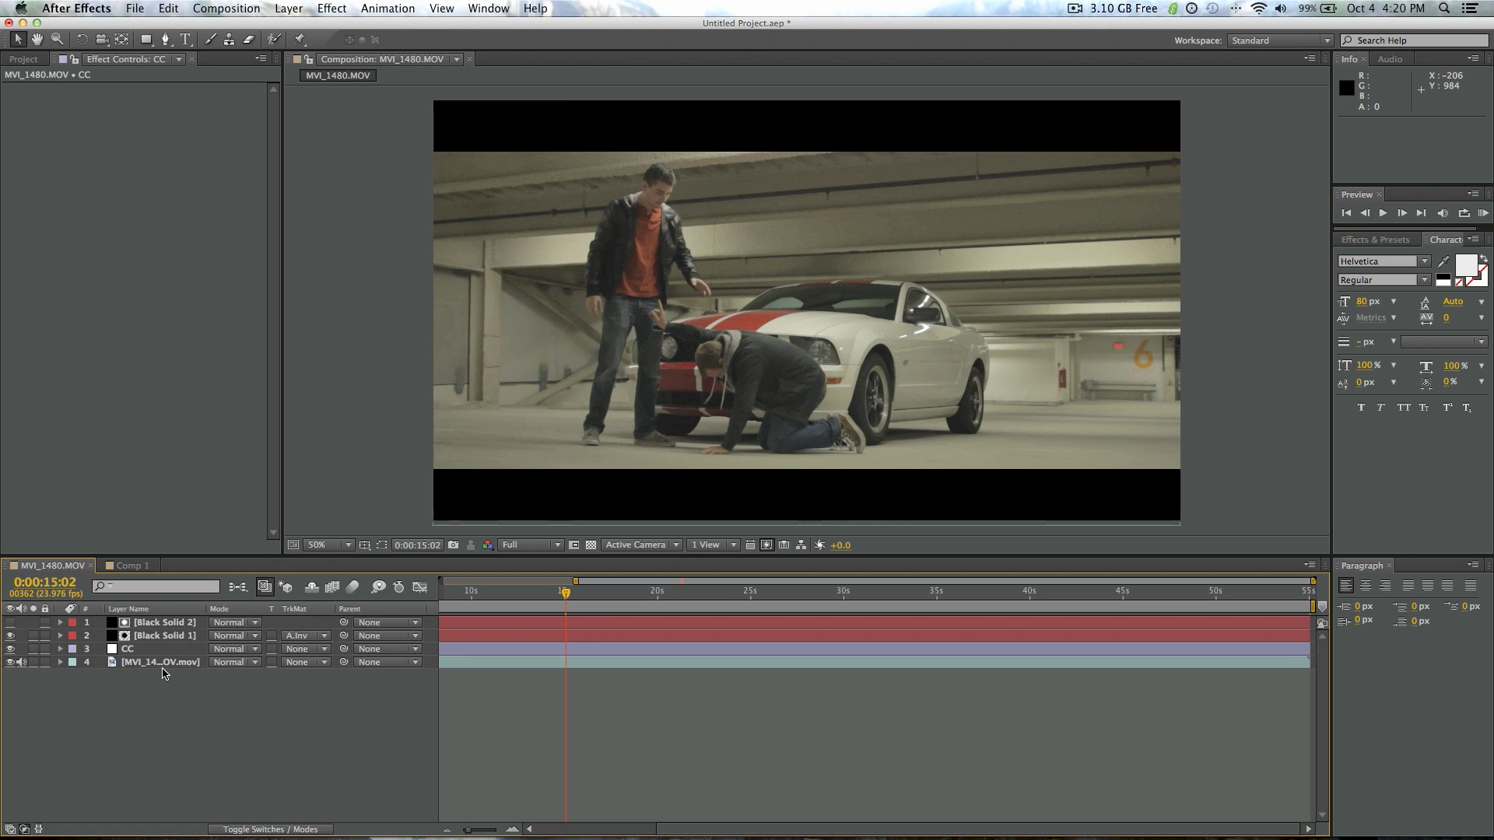
- Select the CC adjustment layer and apply Curves to it
left_click(179, 649)
key("super+alt+shift+e")
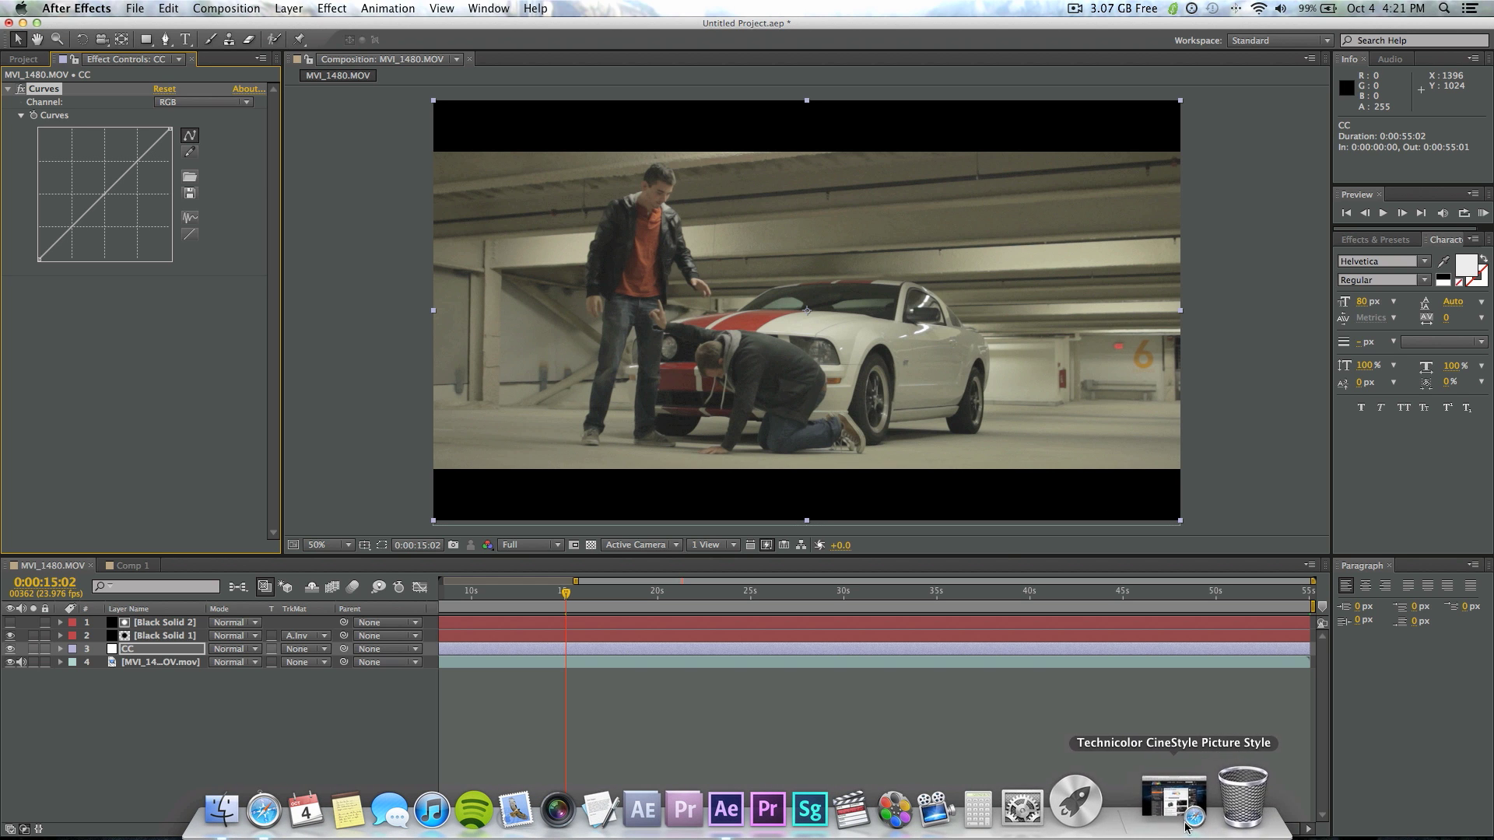
left_click(1176, 814)
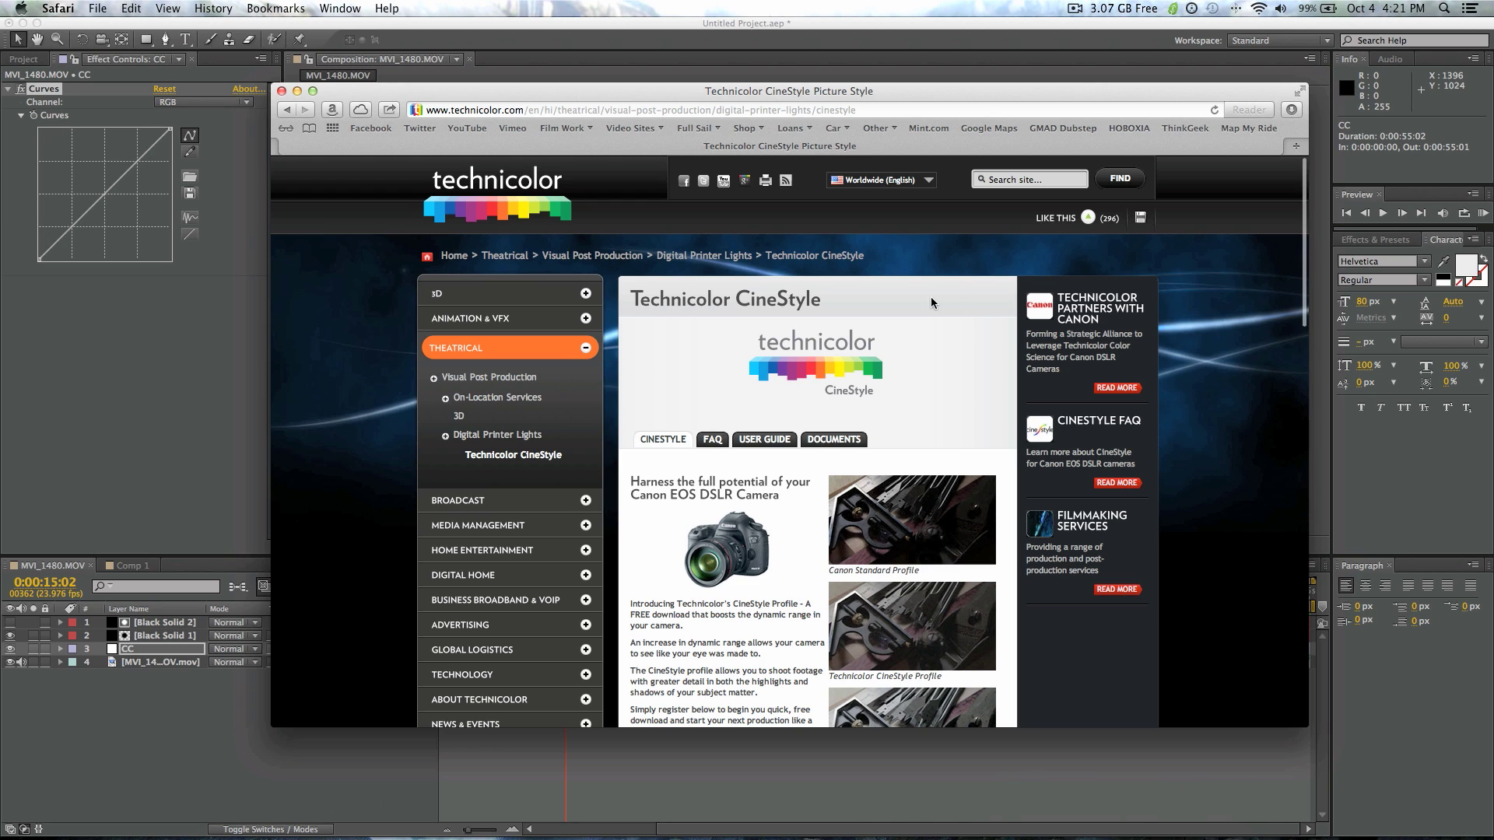
scroll(1022, 588, "down", 5)
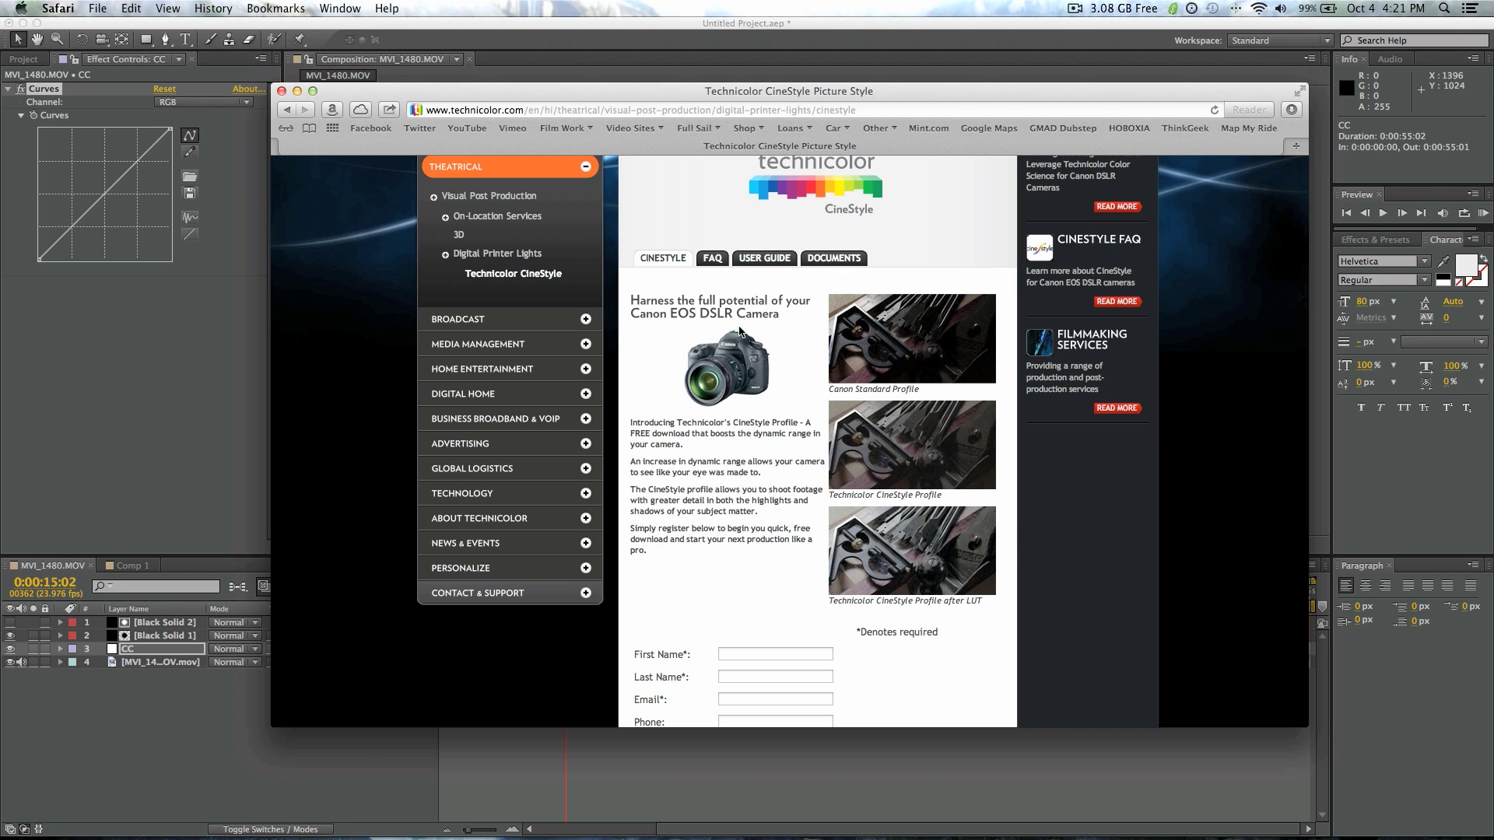
left_click(297, 91)
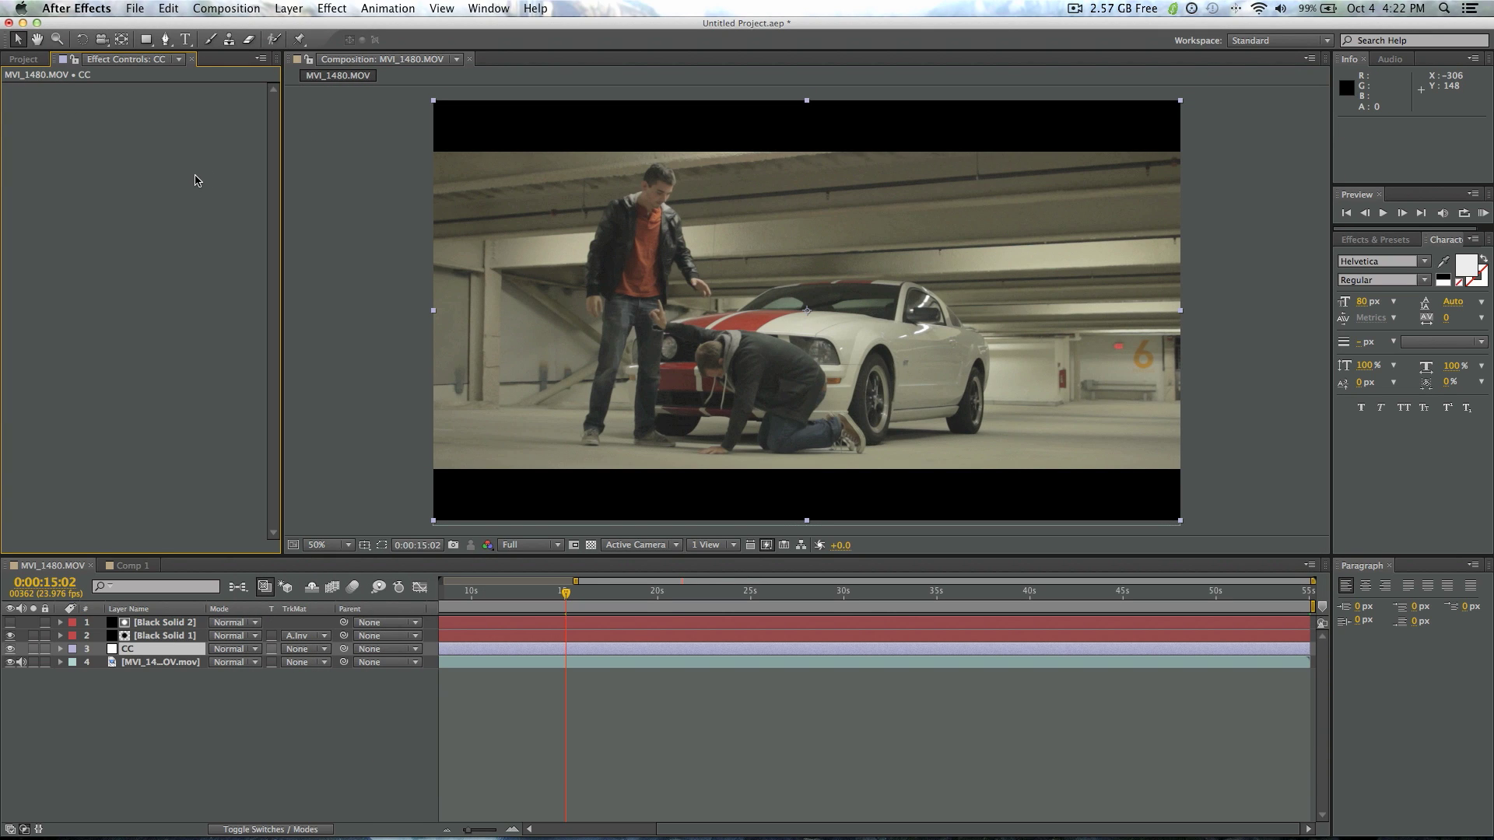
- Select the CC adjustment layer and apply a Curves effect
left_click(1237, 509)
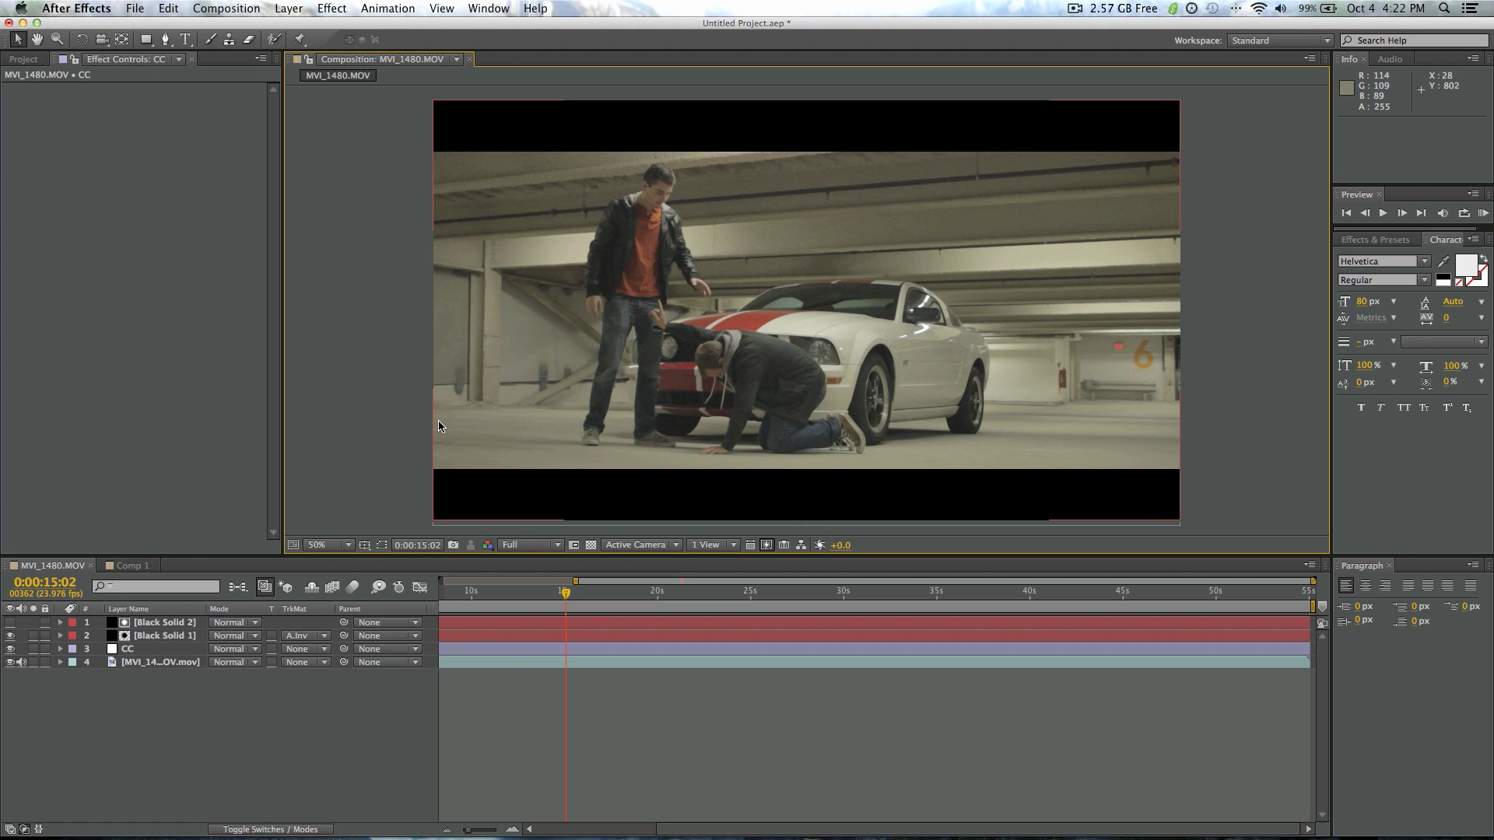
left_click(155, 649)
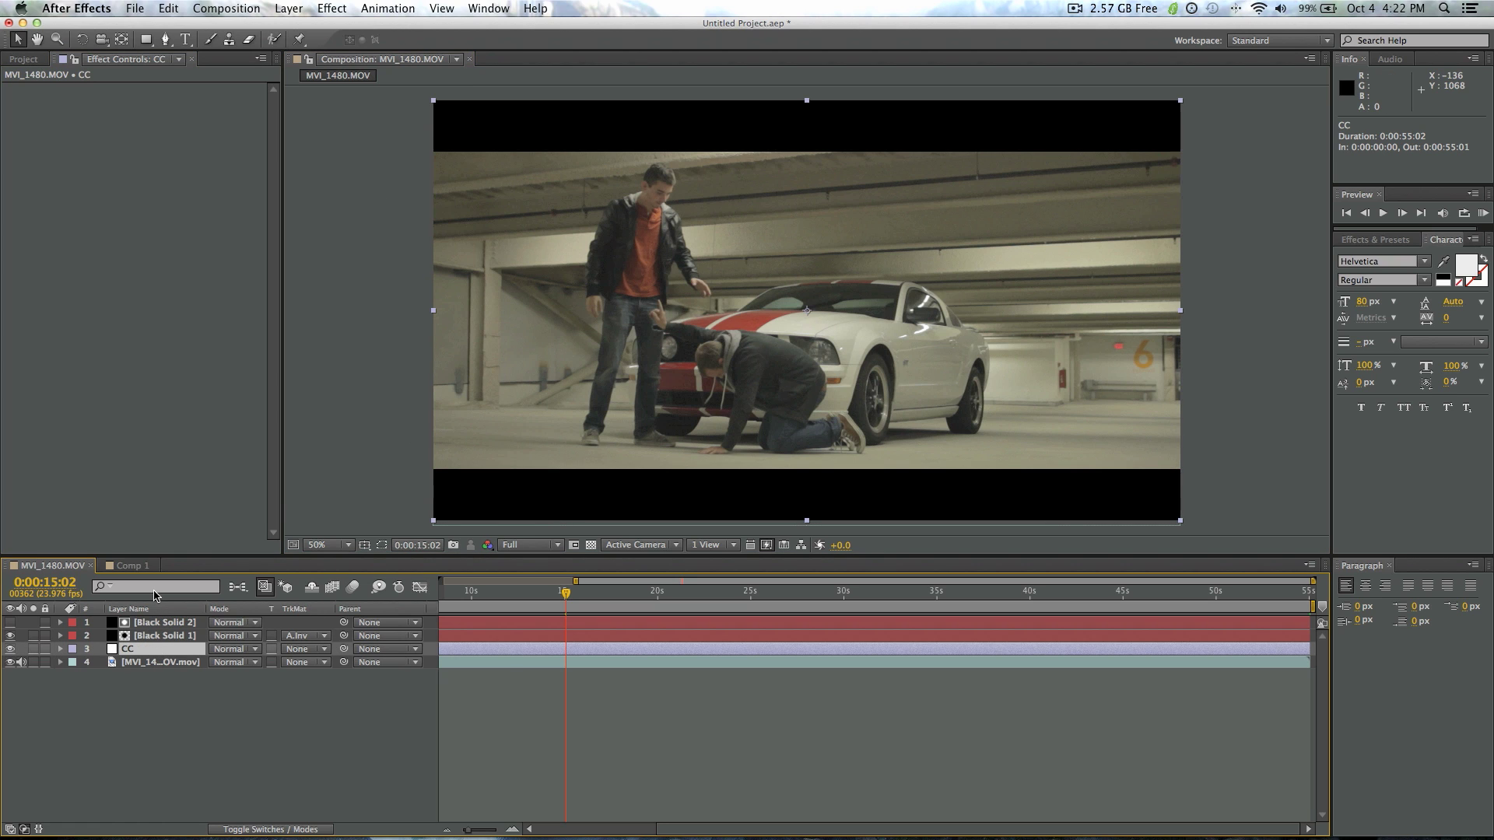
left_click(330, 8)
left_click(345, 42)
- Add Brightness & Contrast to CC and set Contrast to -7.0
left_click(330, 9)
mouse_move(434, 142)
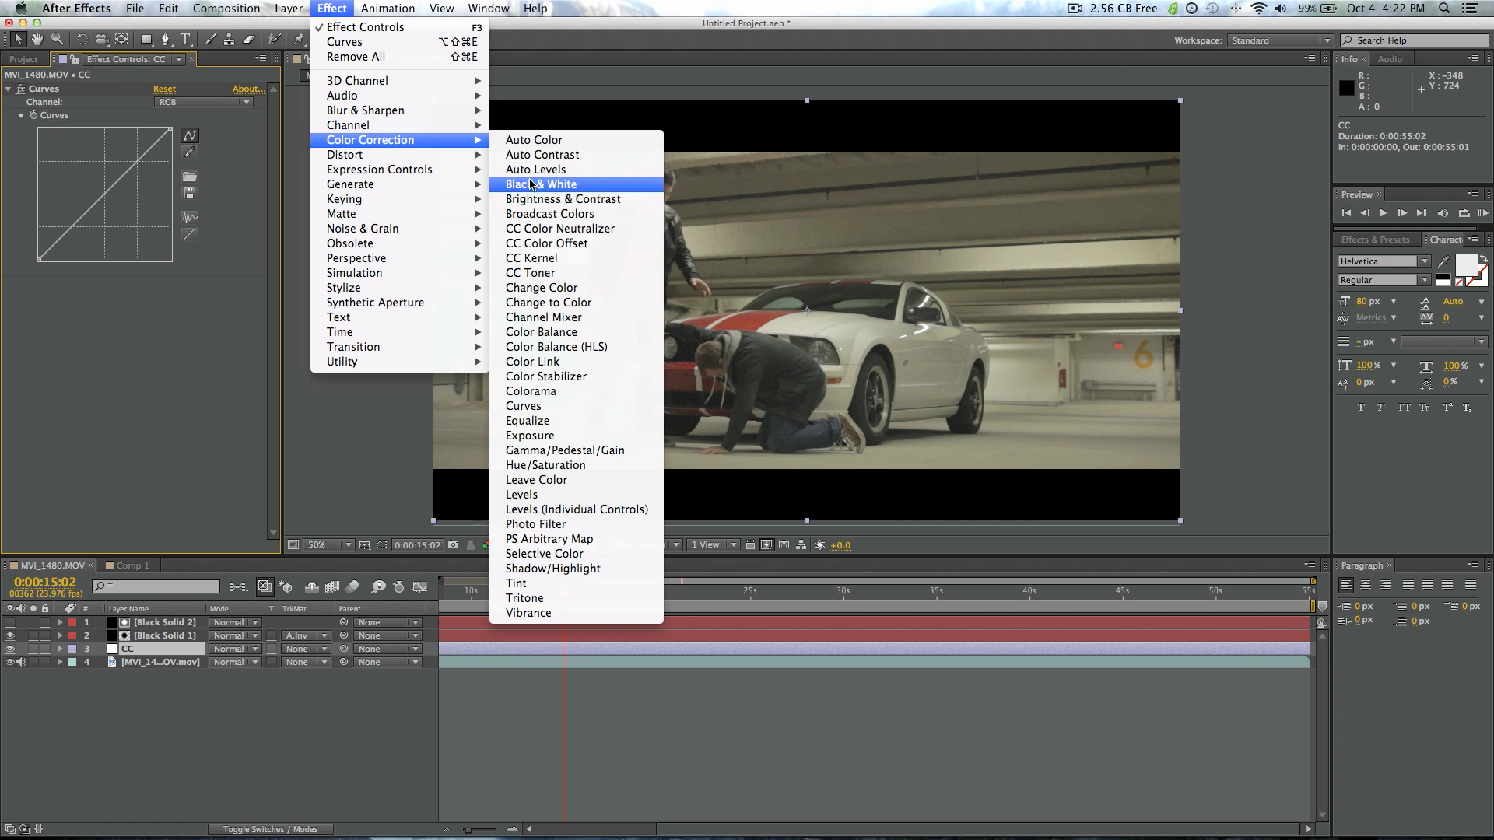
left_click(520, 201)
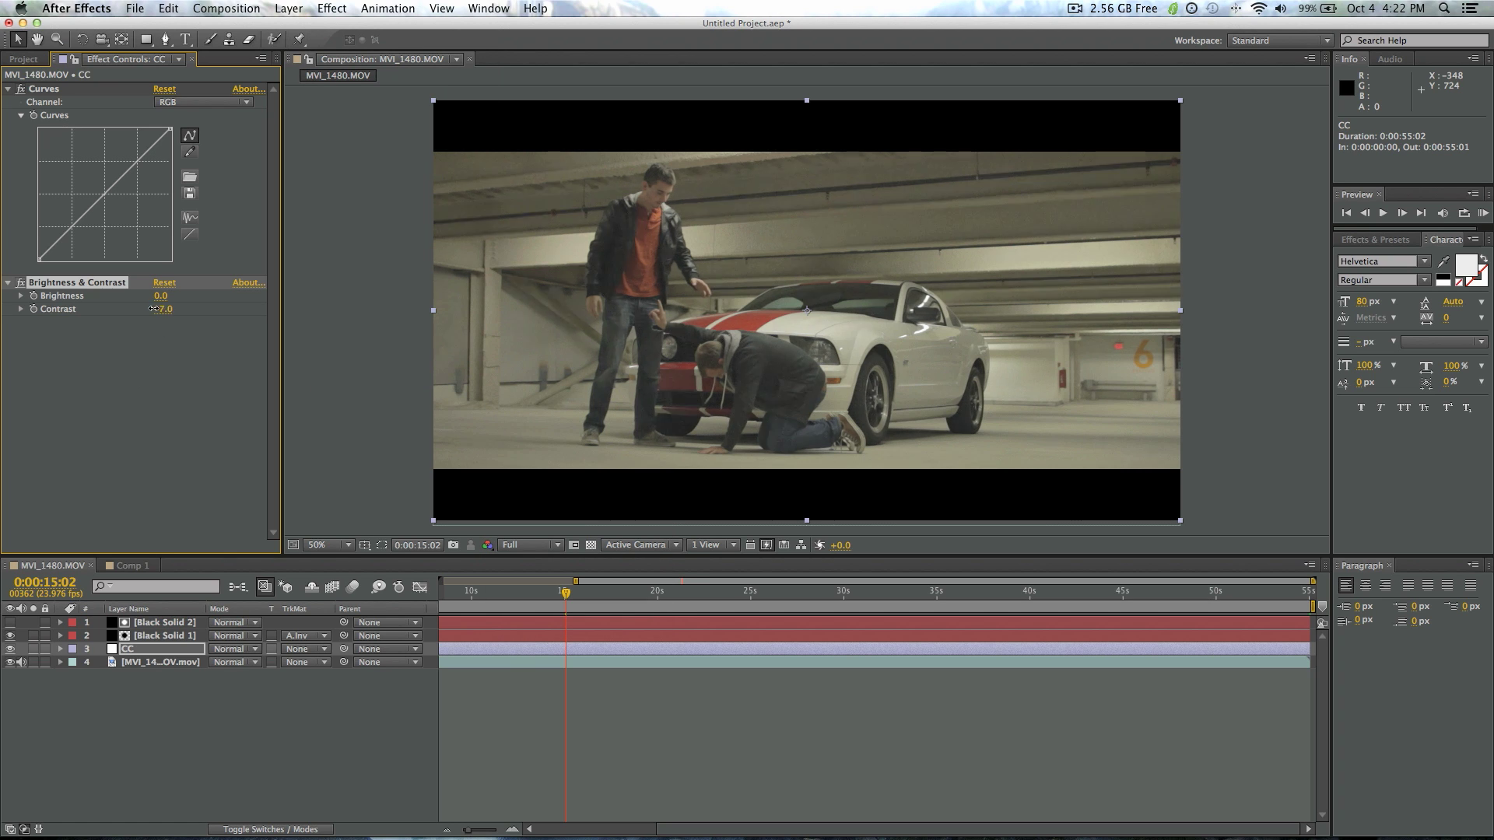
mouse_move(153, 309)
left_mouse_down()
mouse_move(85, 315)
mouse_move(158, 321)
left_mouse_up()
left_click_drag(157, 309, 160, 310)
- Raise highlights and lower shadows on the RGB curve, nudging the midpoint slightly down
left_click(40, 89)
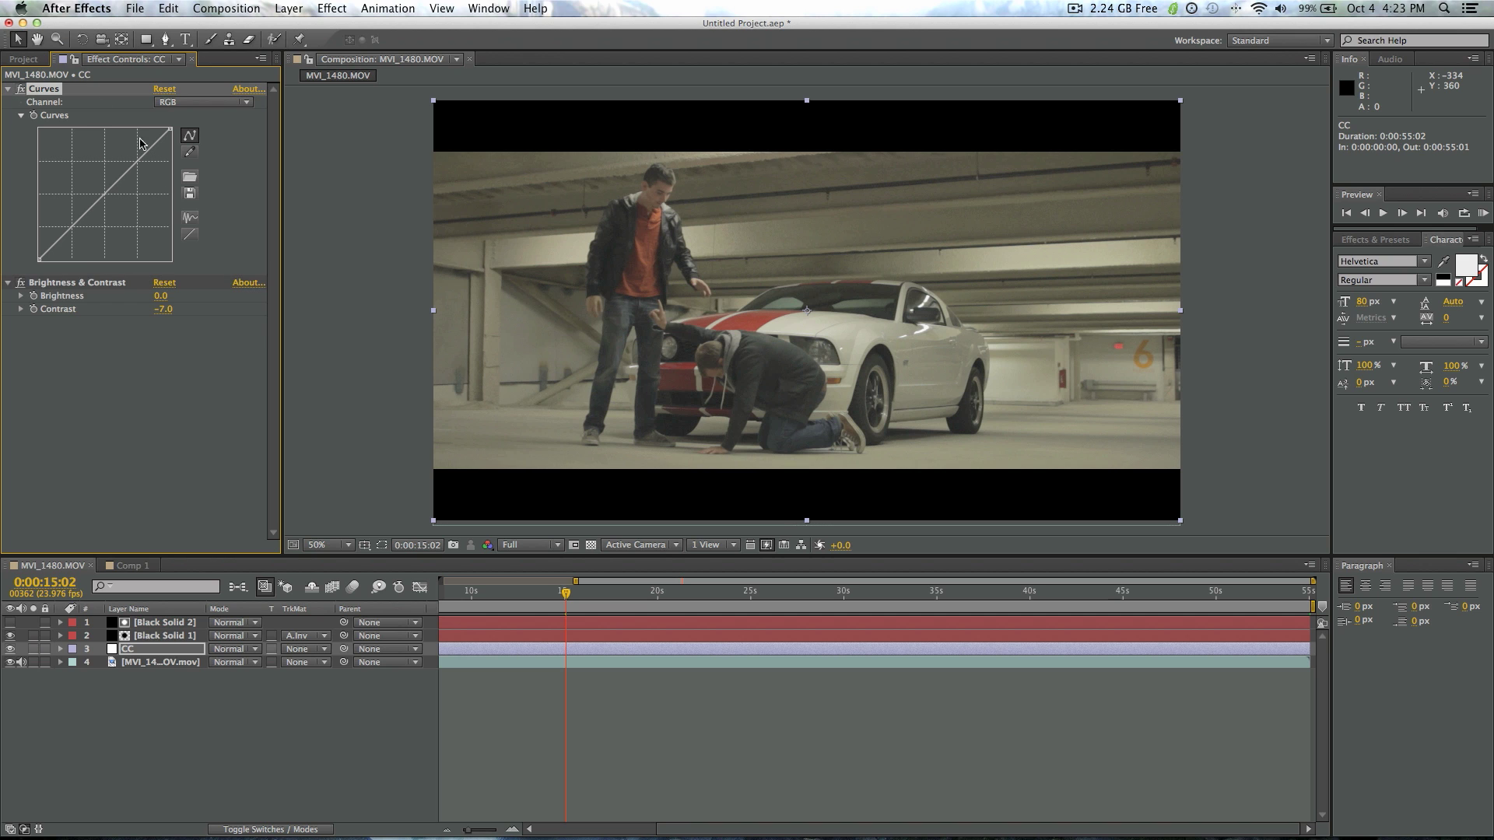
left_click(106, 201)
left_click_drag(136, 165, 134, 162)
left_click_drag(60, 238, 61, 243)
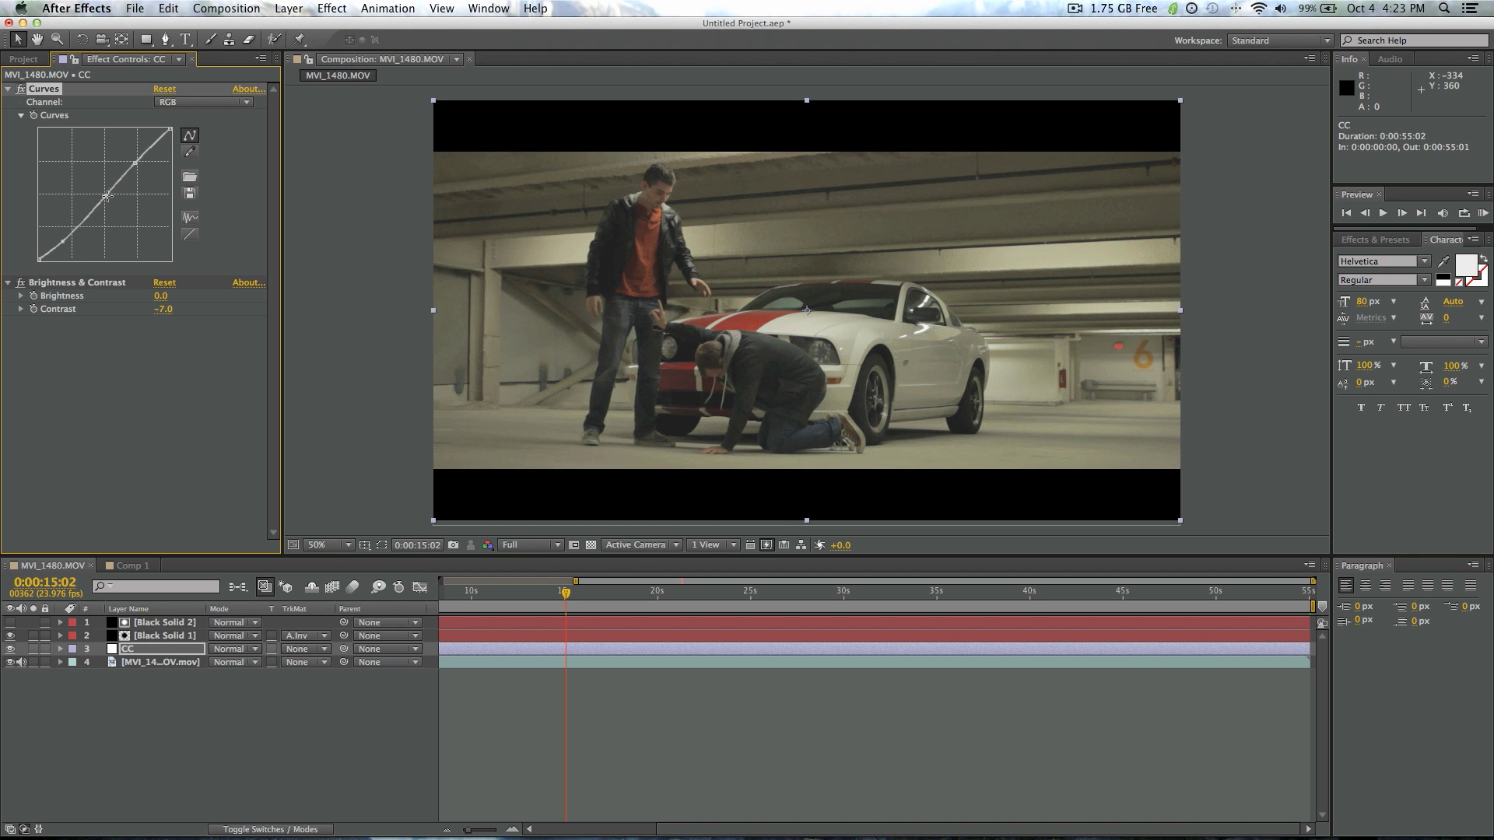
left_click_drag(107, 196, 109, 198)
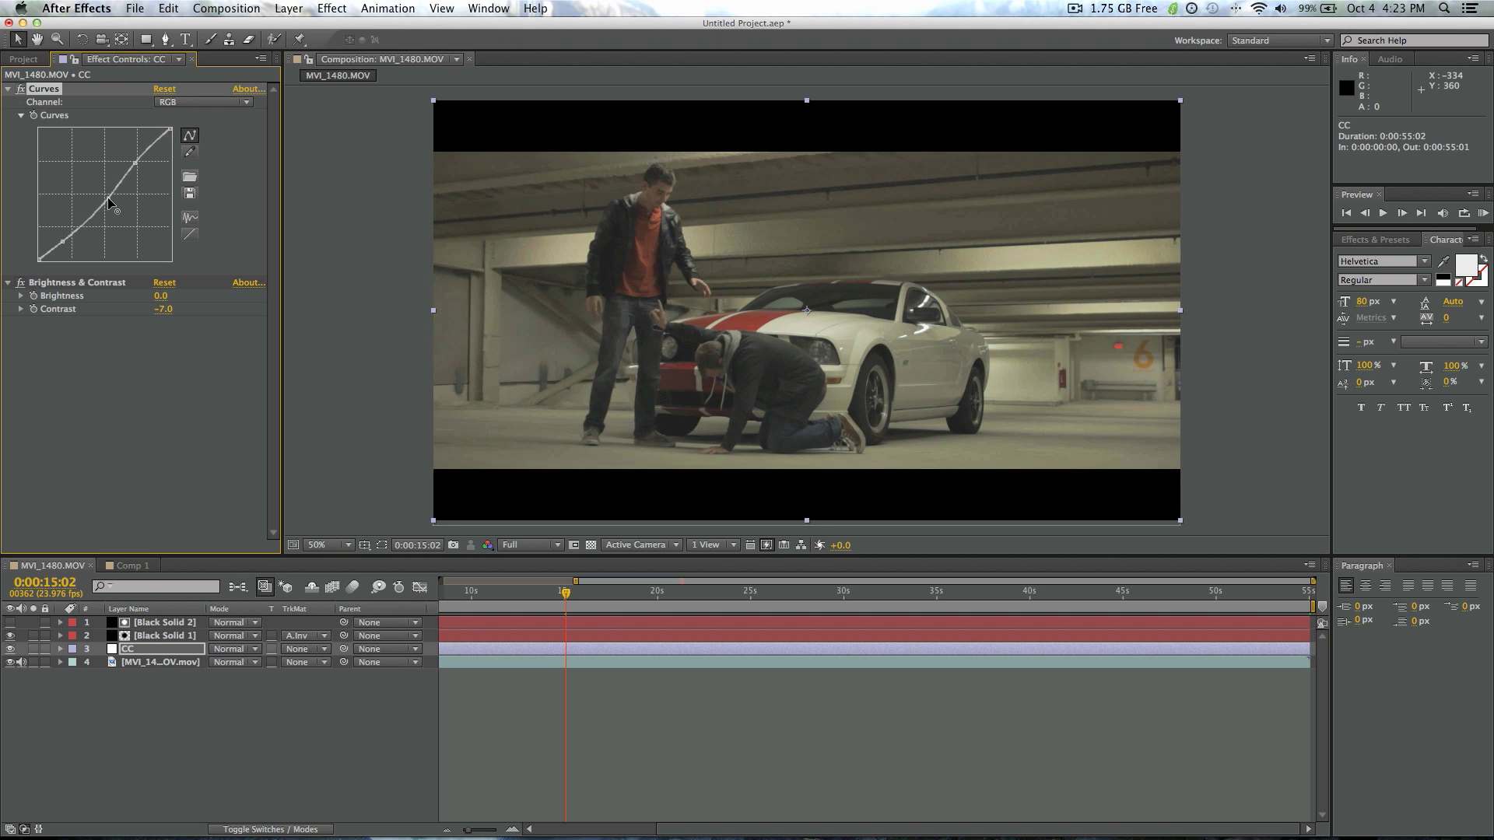
- Bend the Green channel curve into an S, raising its top and lowering its bottom
left_click(200, 102)
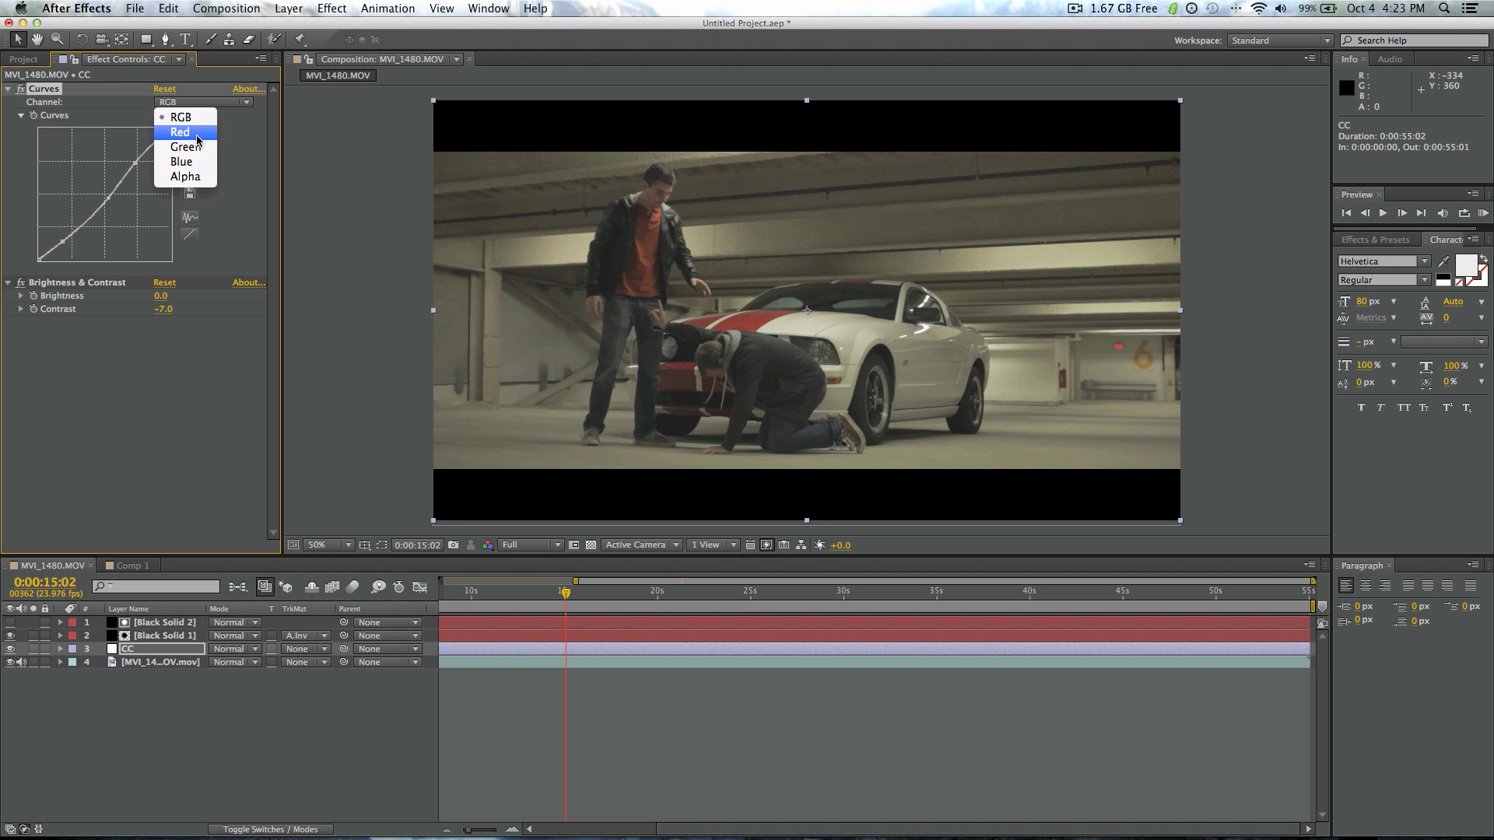
left_click(197, 133)
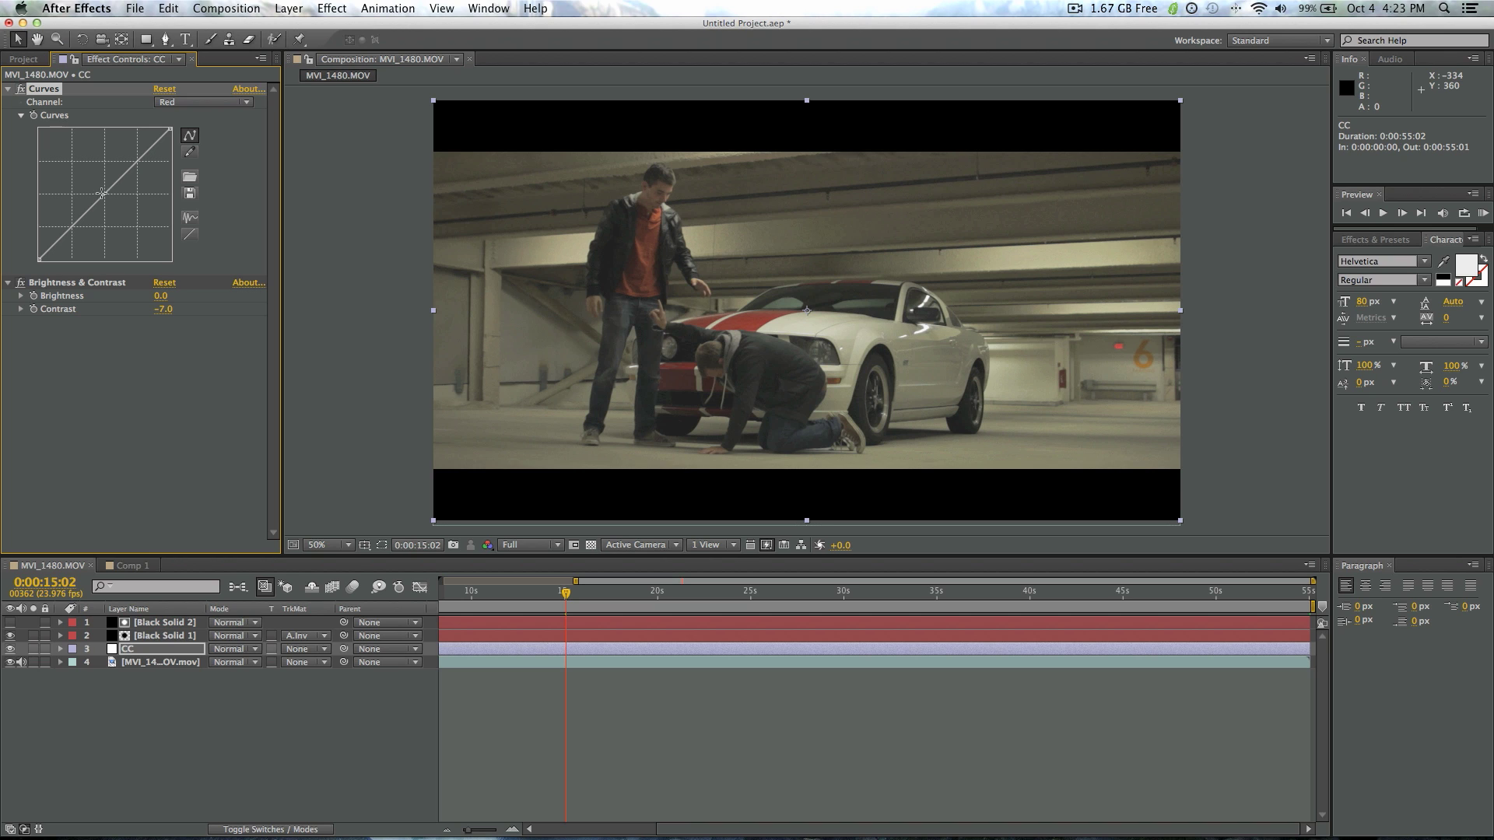
left_click(221, 103)
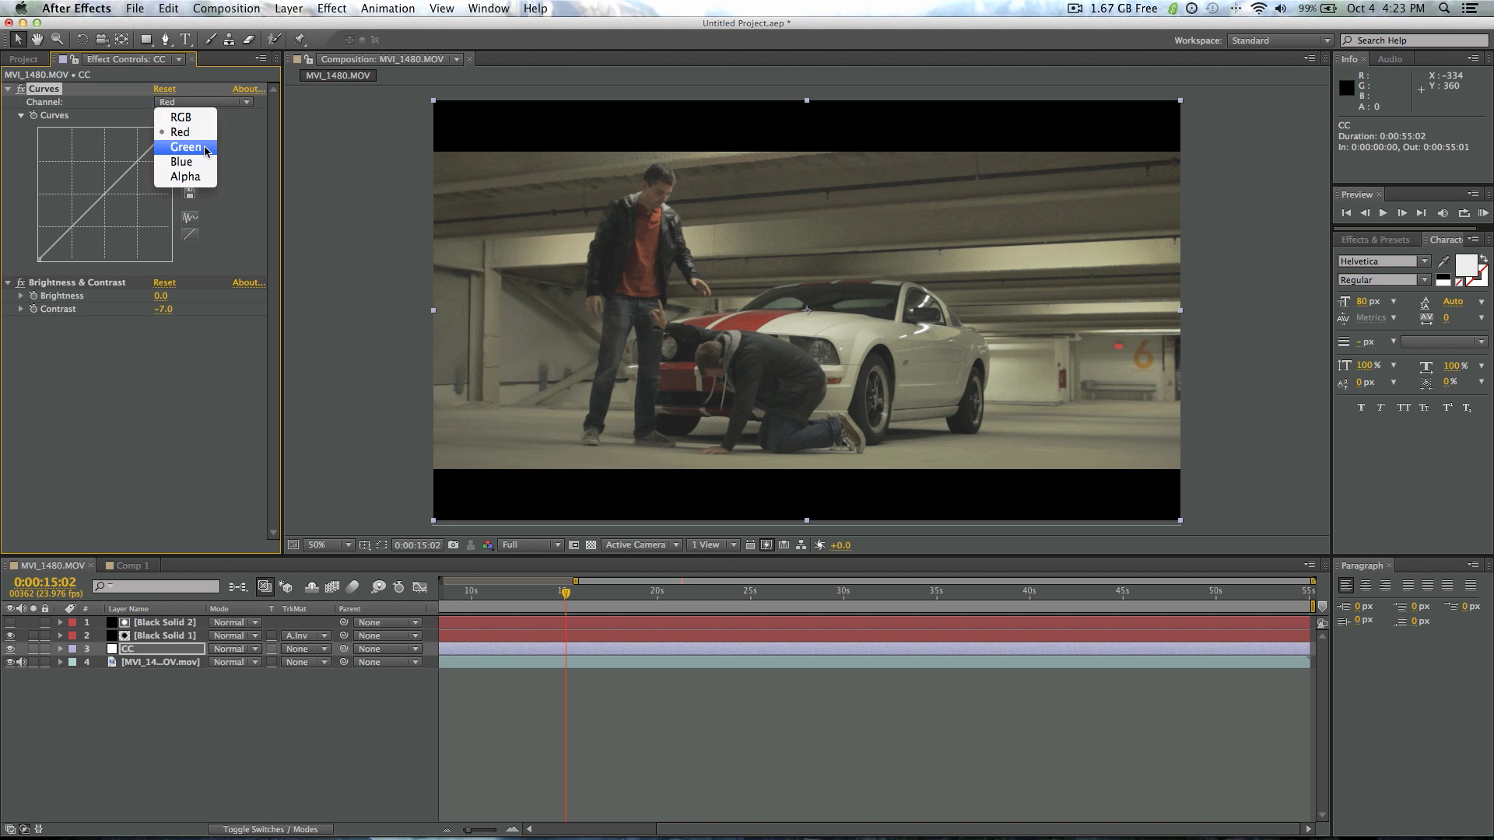
left_click(198, 146)
left_click(101, 197)
left_click_drag(139, 163, 134, 160)
mouse_move(75, 227)
left_mouse_down()
mouse_move(147, 161)
mouse_move(68, 219)
mouse_move(70, 237)
left_mouse_up()
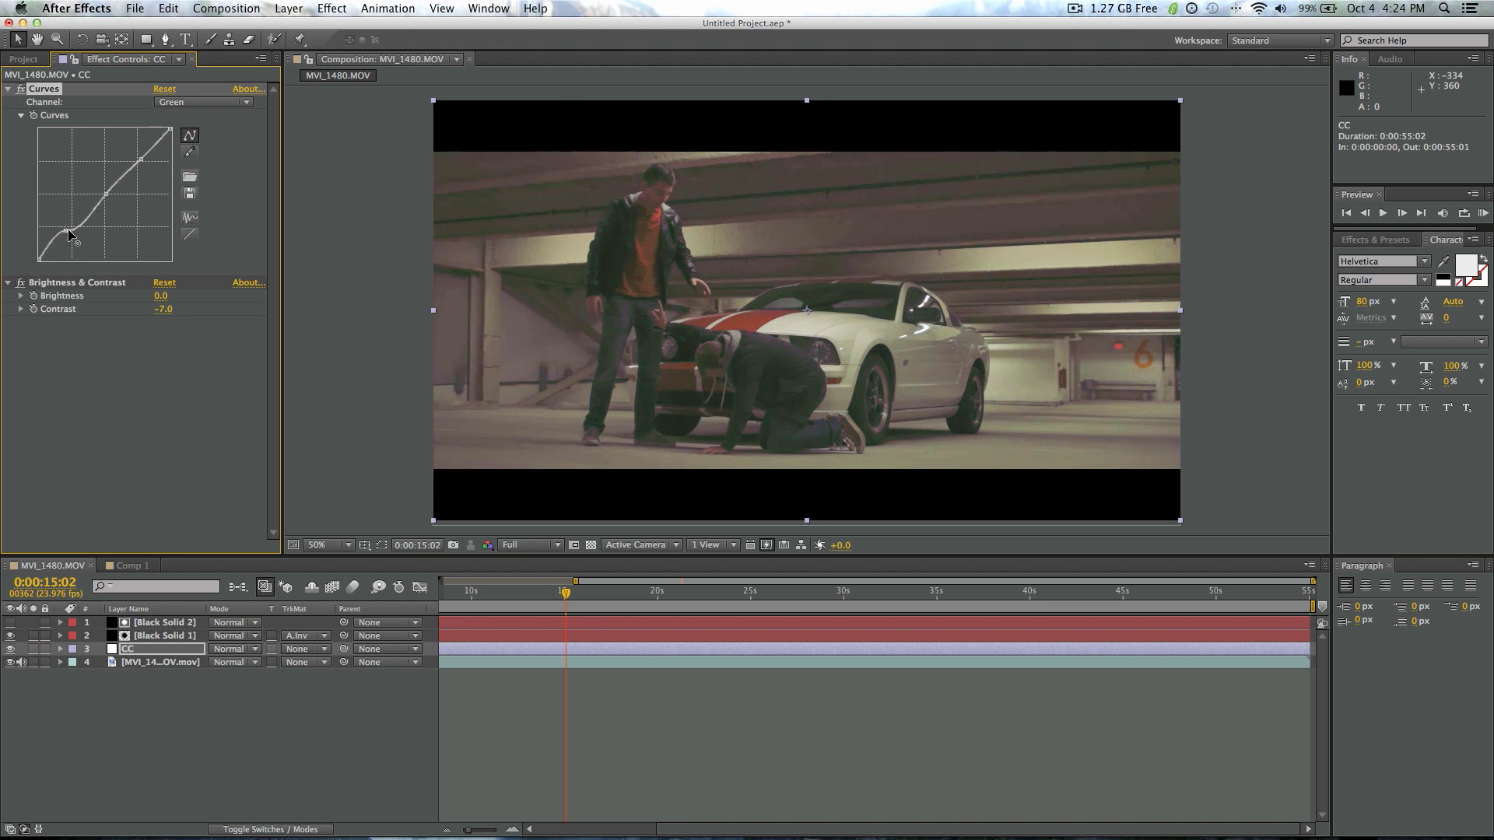
- Adjust the Red curve's midpoint to cut red, then shift the Blue curve's midpoint
left_click(204, 102)
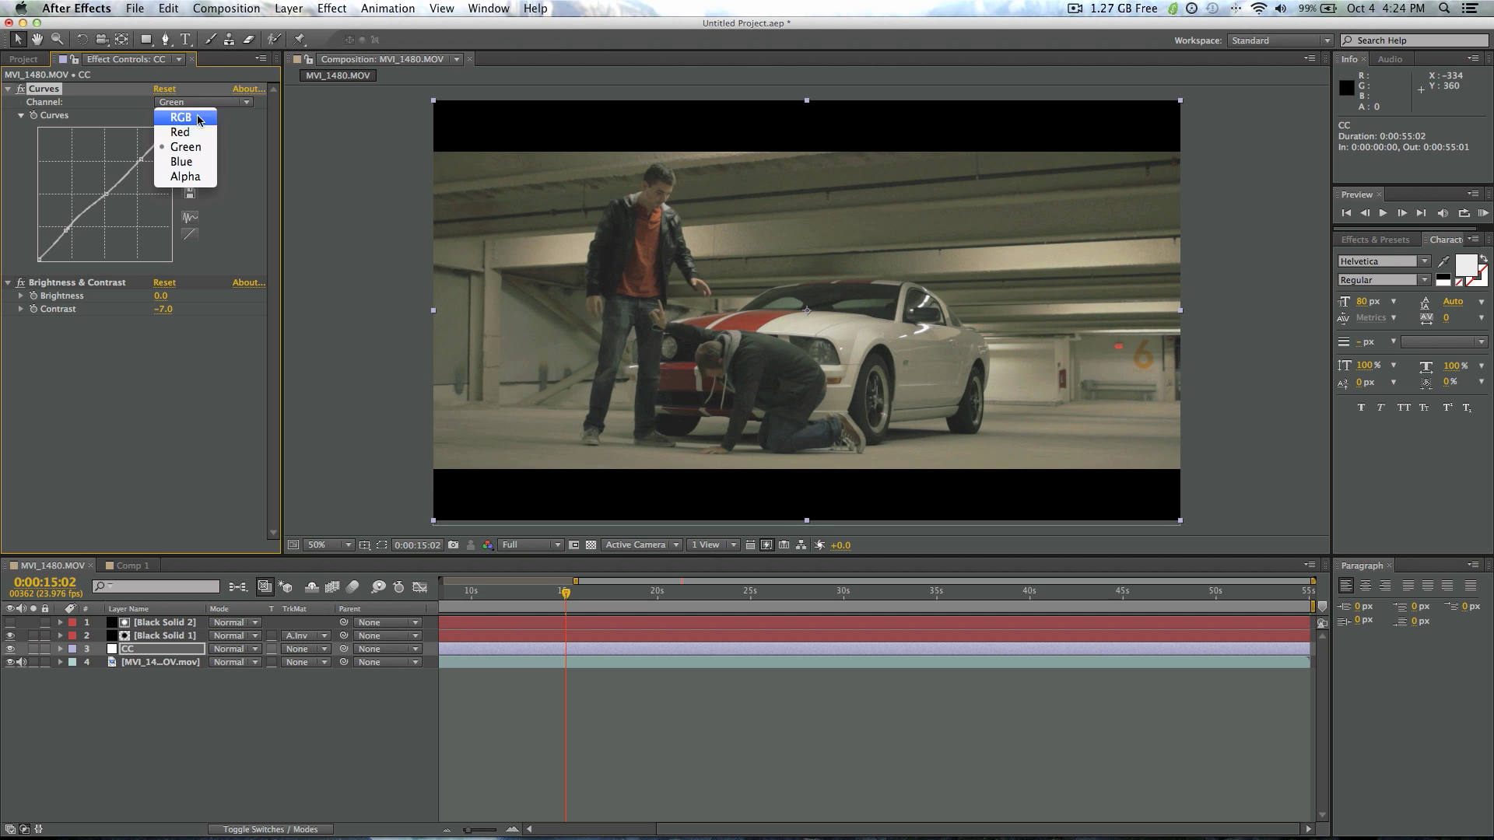
left_click(183, 133)
left_click_drag(105, 197, 138, 164)
left_click(203, 102)
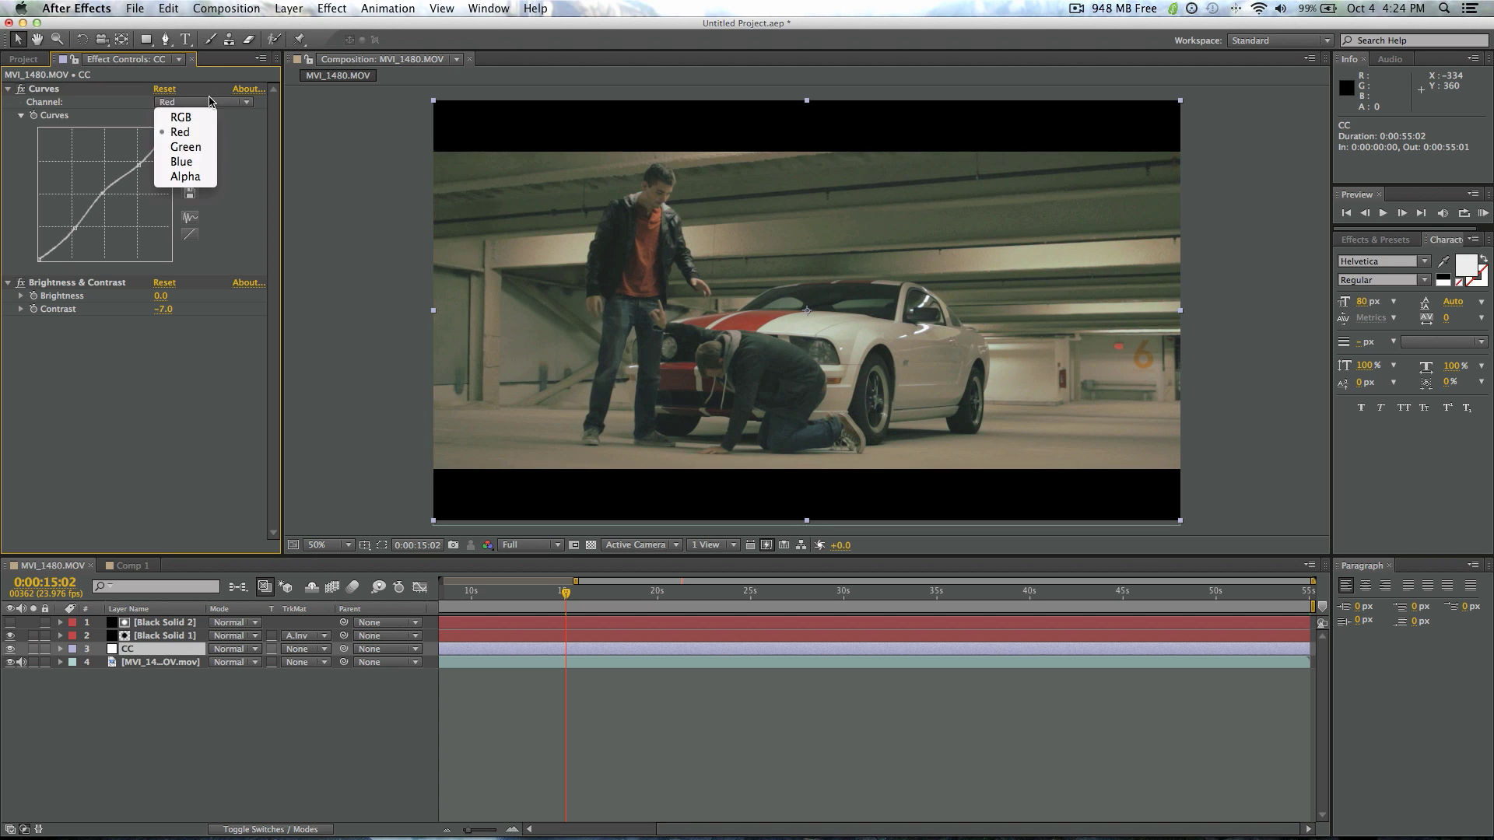
left_click(175, 160)
left_click_drag(103, 196, 72, 232)
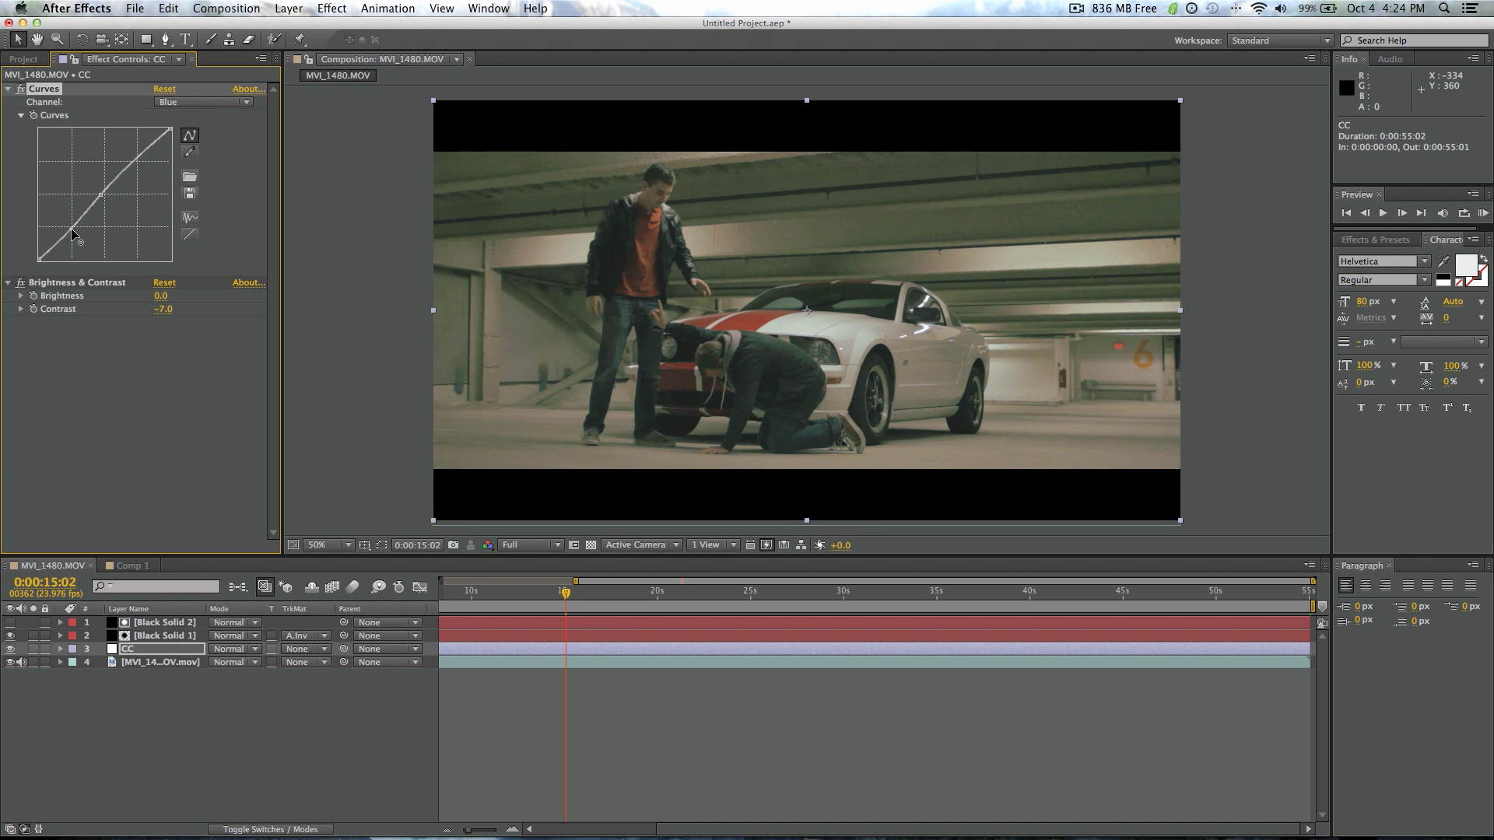
- Apply Hue/Saturation to the CC layer and lower Master Saturation to -20
left_click(331, 8)
mouse_move(405, 139)
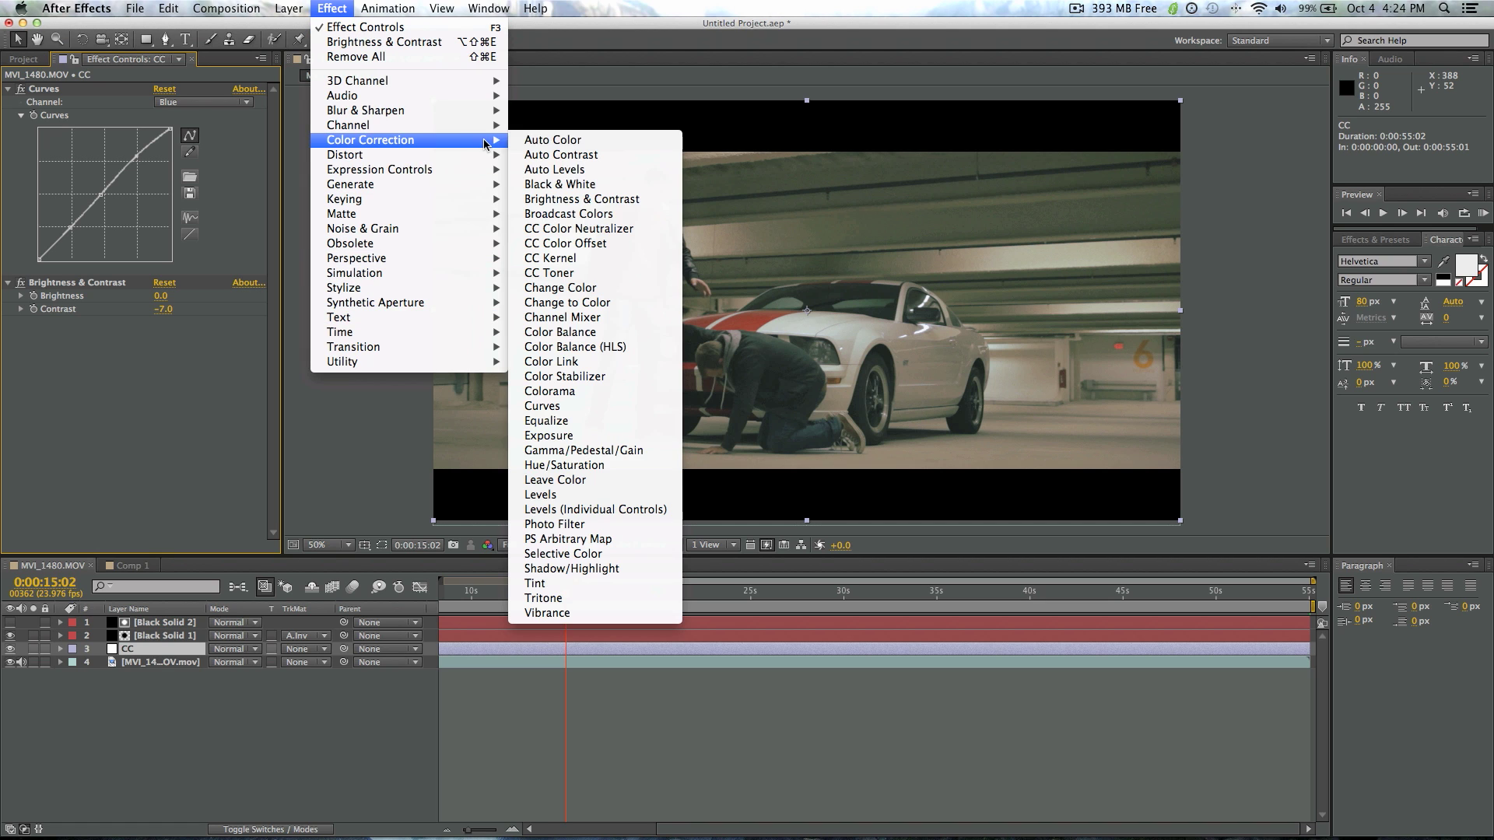
left_click(586, 462)
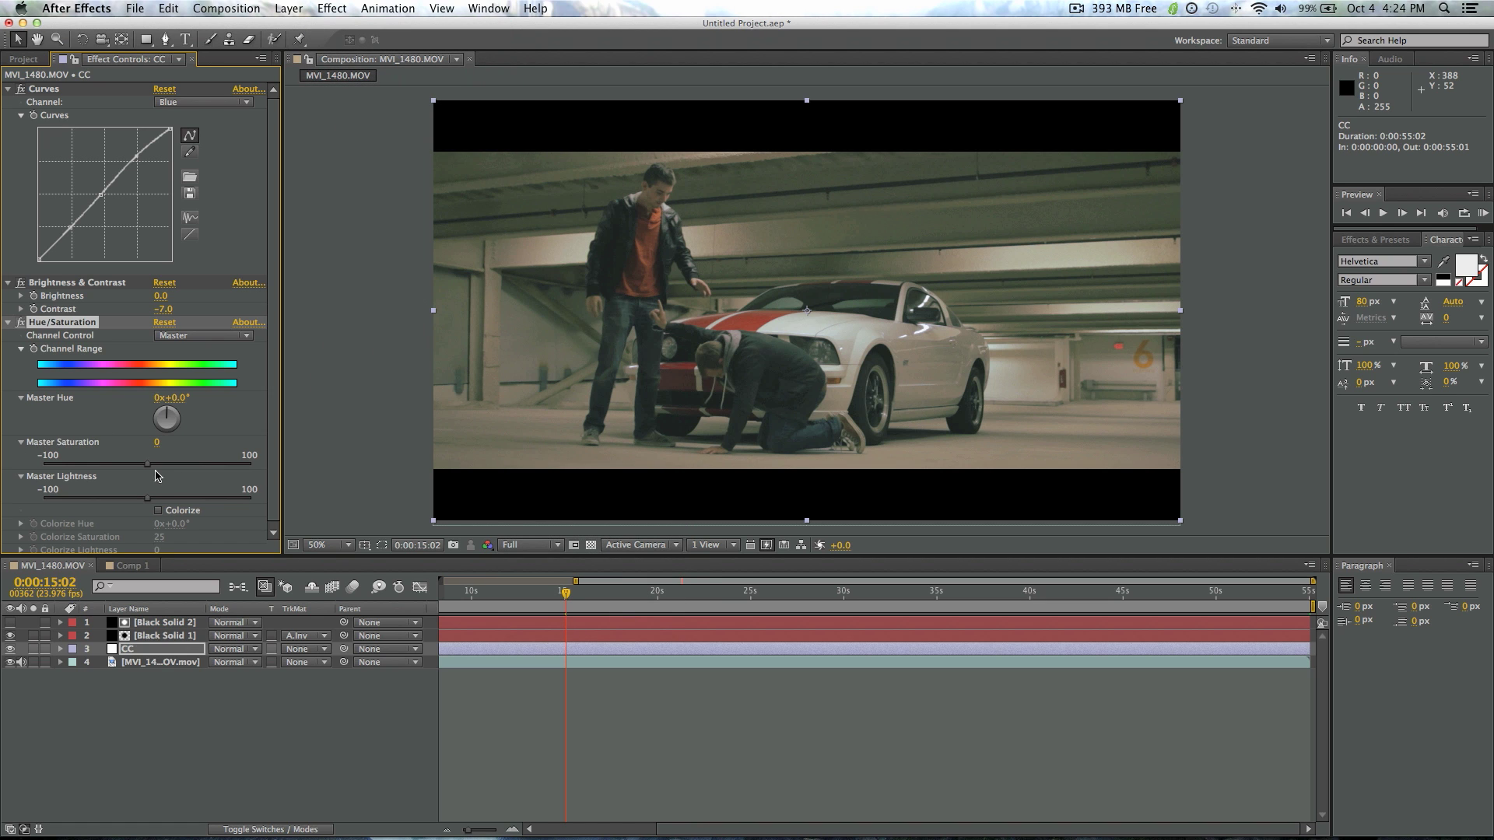
left_click_drag(147, 465, 127, 464)
left_click(584, 354)
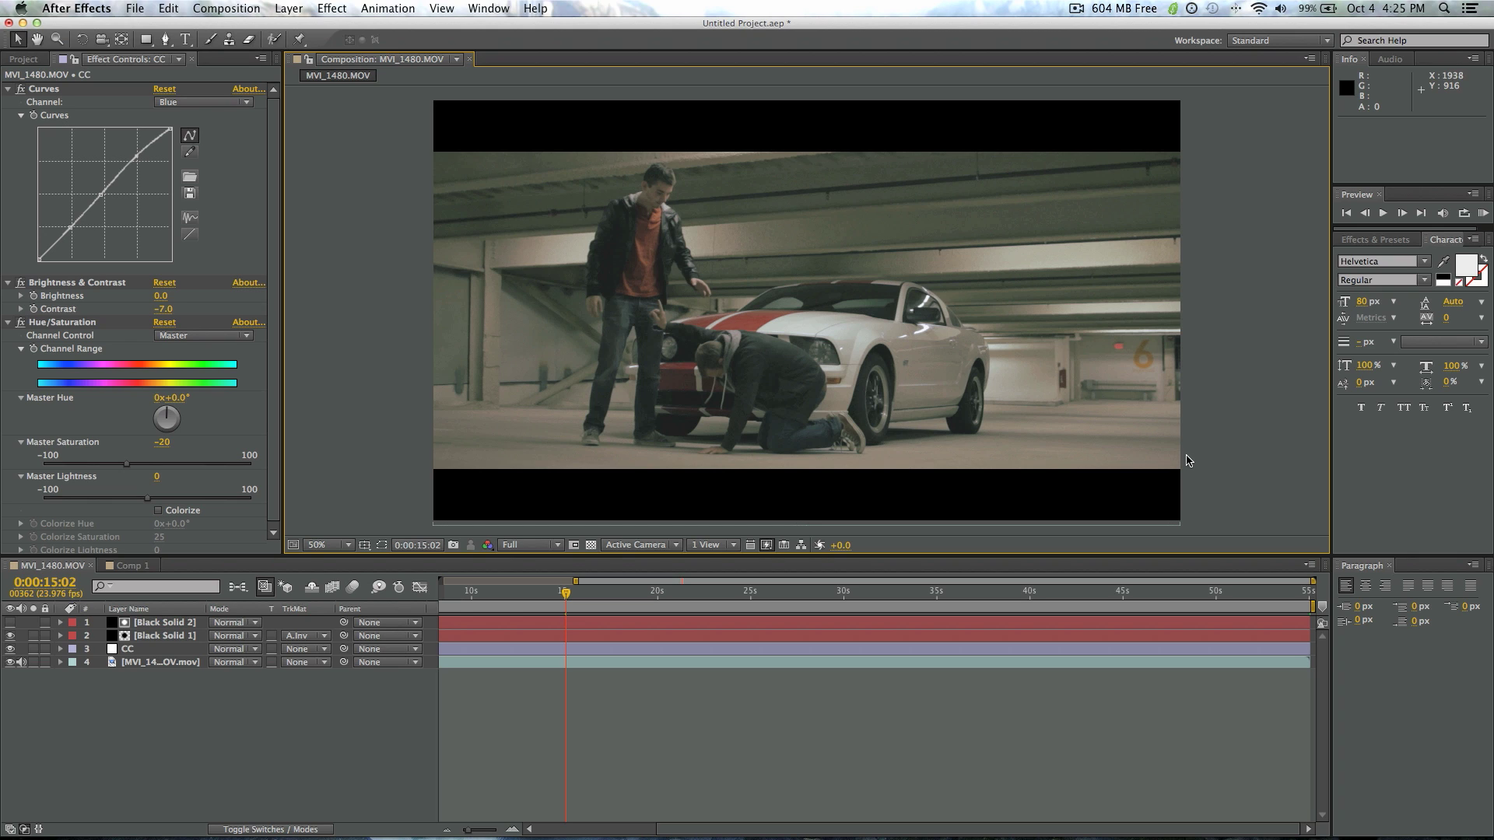
- Create a new adjustment layer and move it below Black Solid 1
left_click(208, 731)
left_click(286, 9)
mouse_move(285, 27)
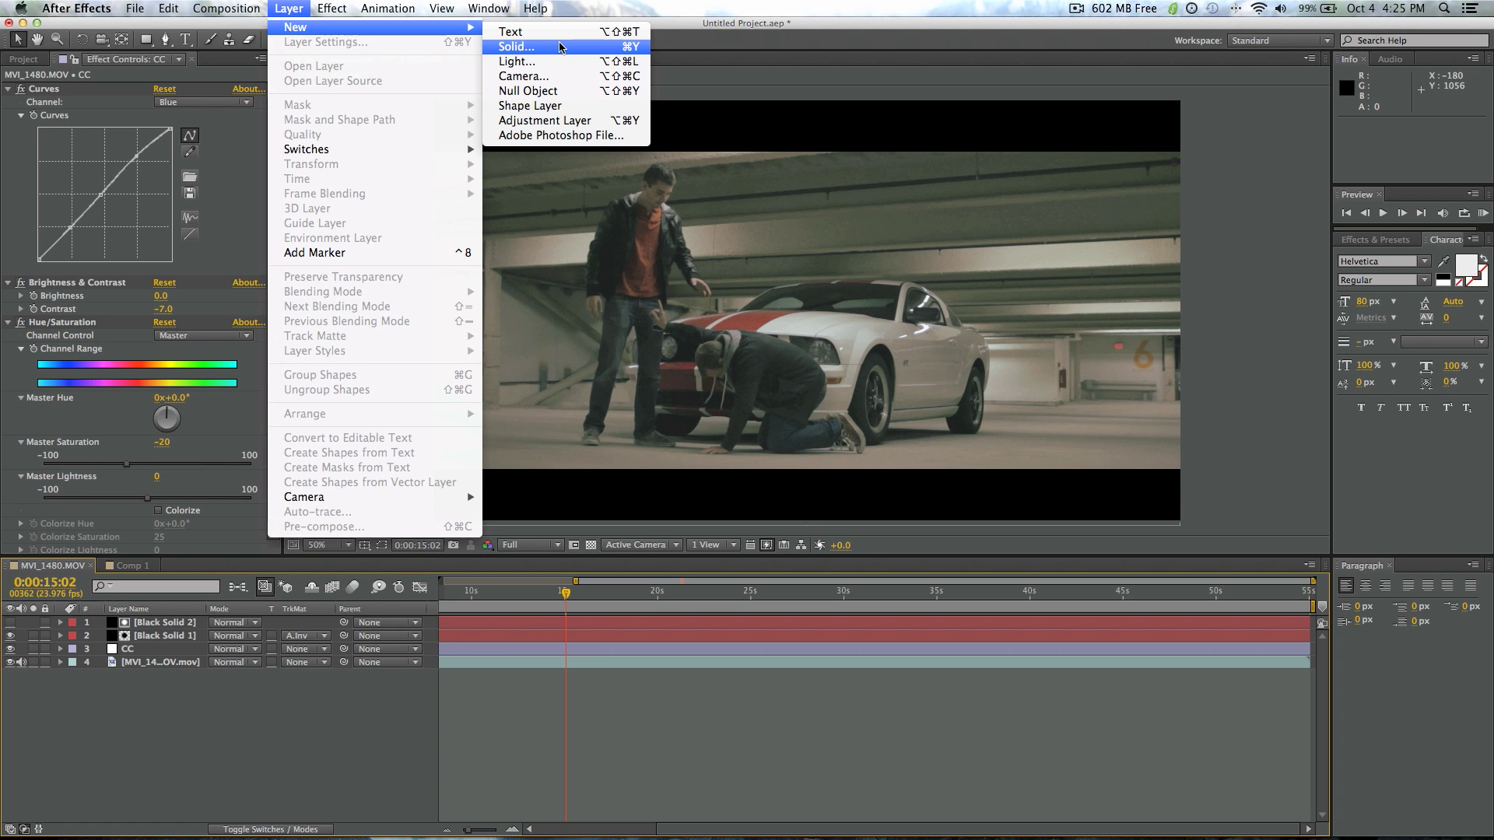
left_click(549, 121)
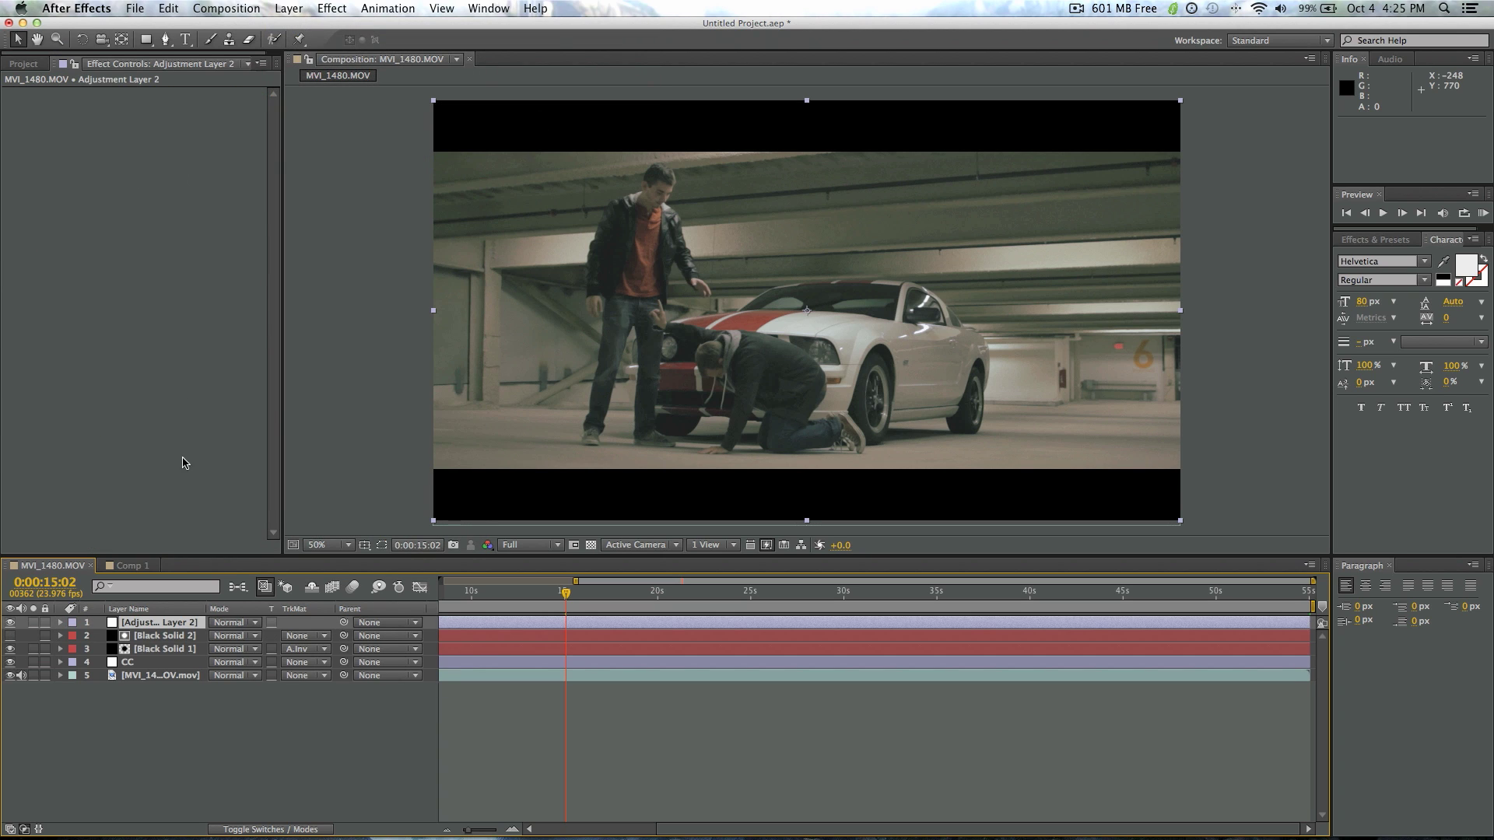
left_click_drag(158, 622, 158, 656)
- Apply Curves to the new adjustment layer and pull the curve down to darken the shot
left_click(300, 6)
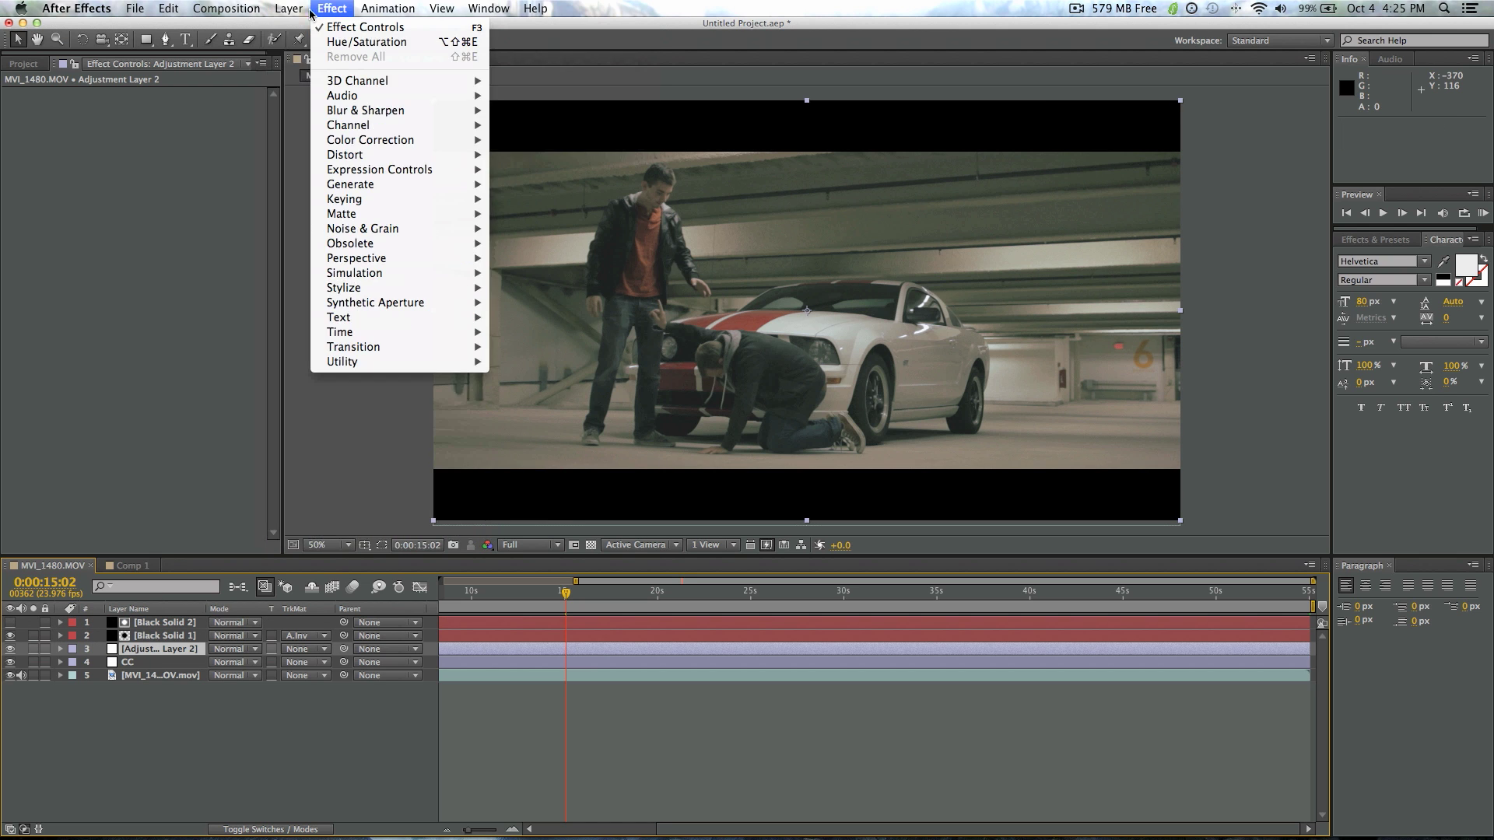
mouse_move(374, 140)
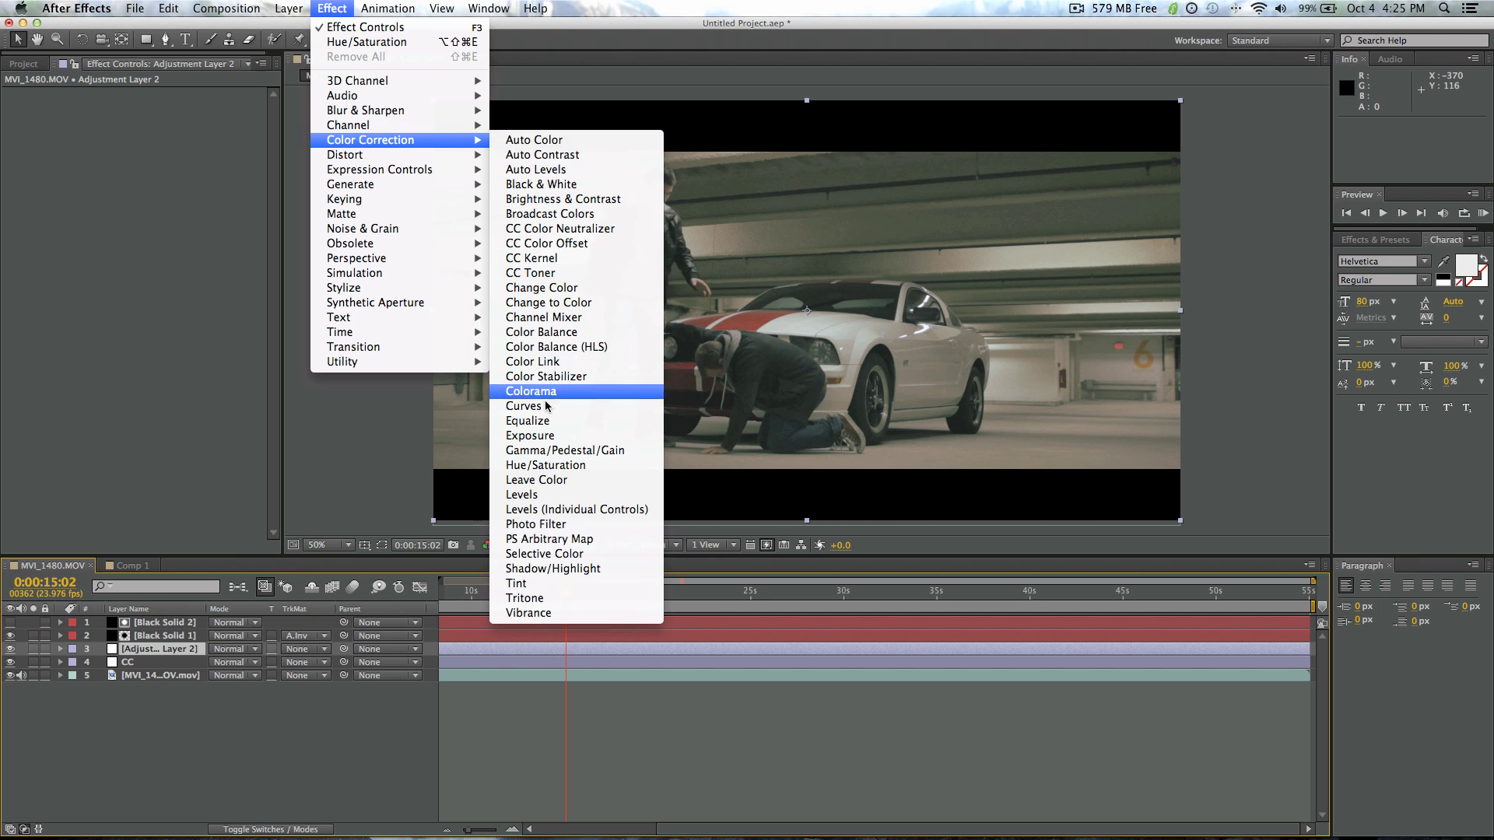
left_click(542, 406)
left_click_drag(109, 194, 127, 227)
left_click_drag(145, 39, 167, 72)
- Add a full-frame ellipse mask set to Subtract, with 218 px feather and 36% opacity
double_click(147, 41)
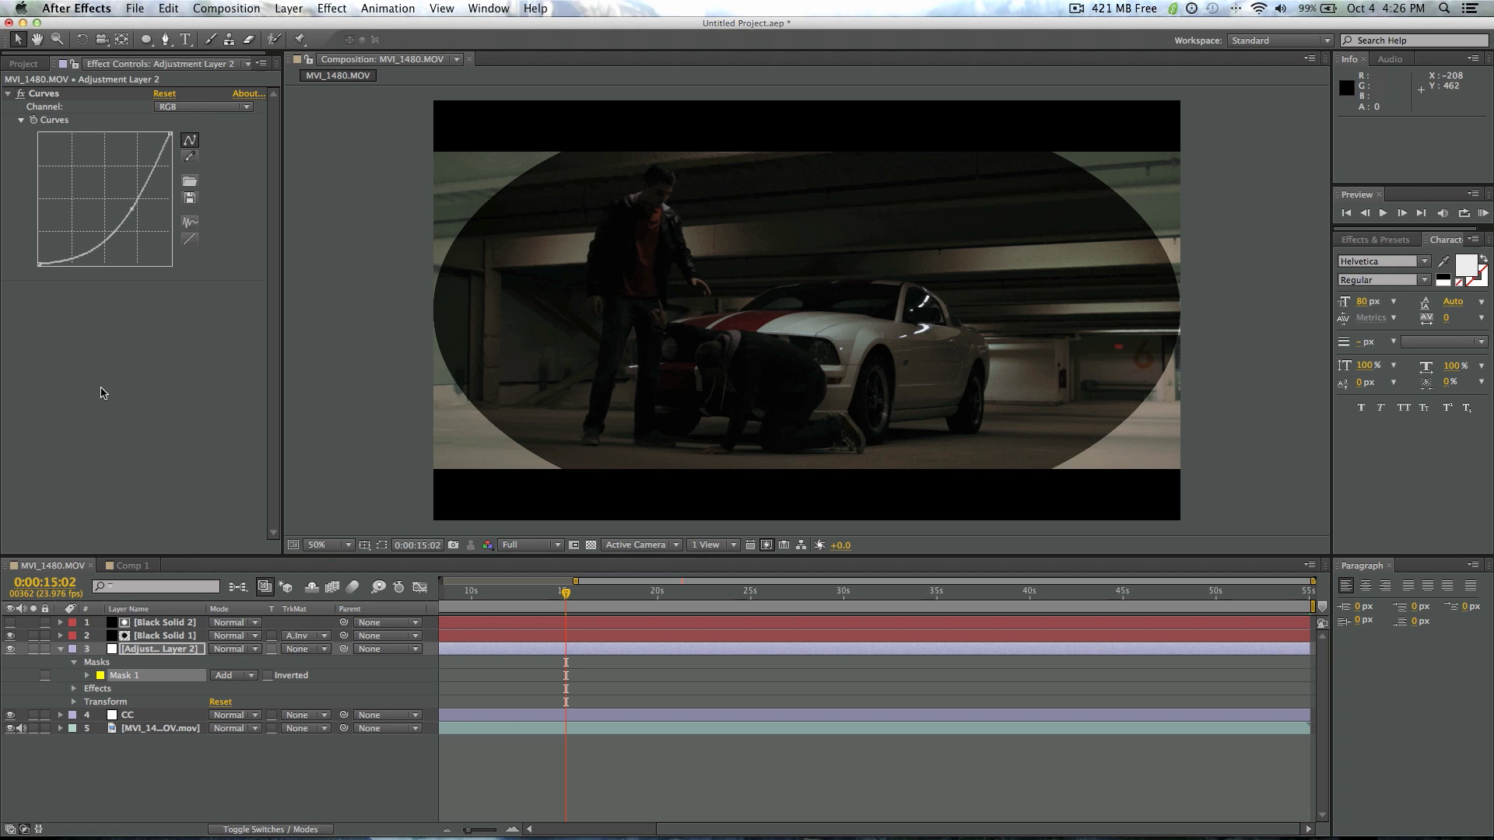
left_click(138, 650)
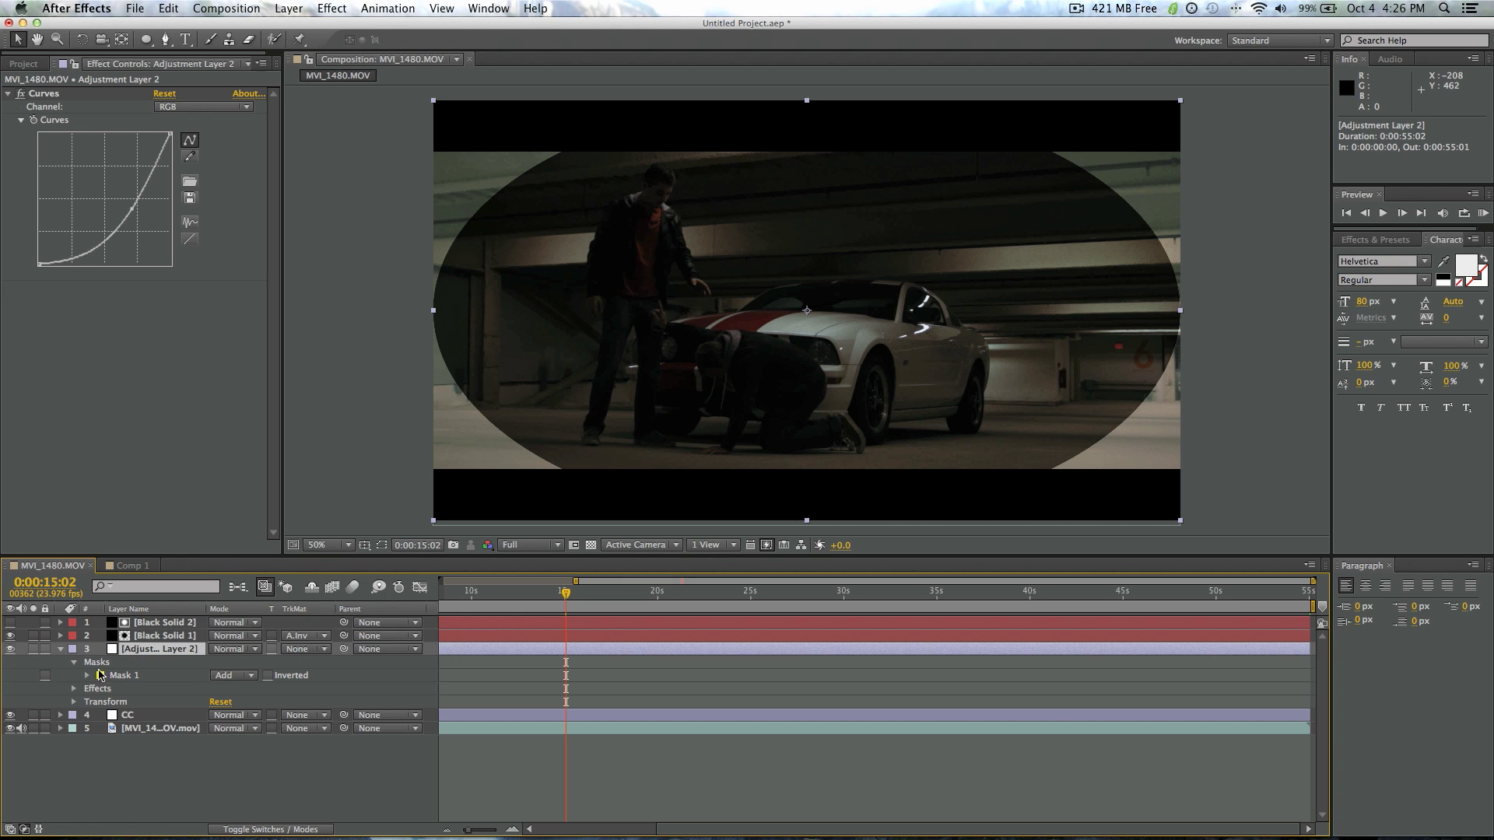
left_click(87, 676)
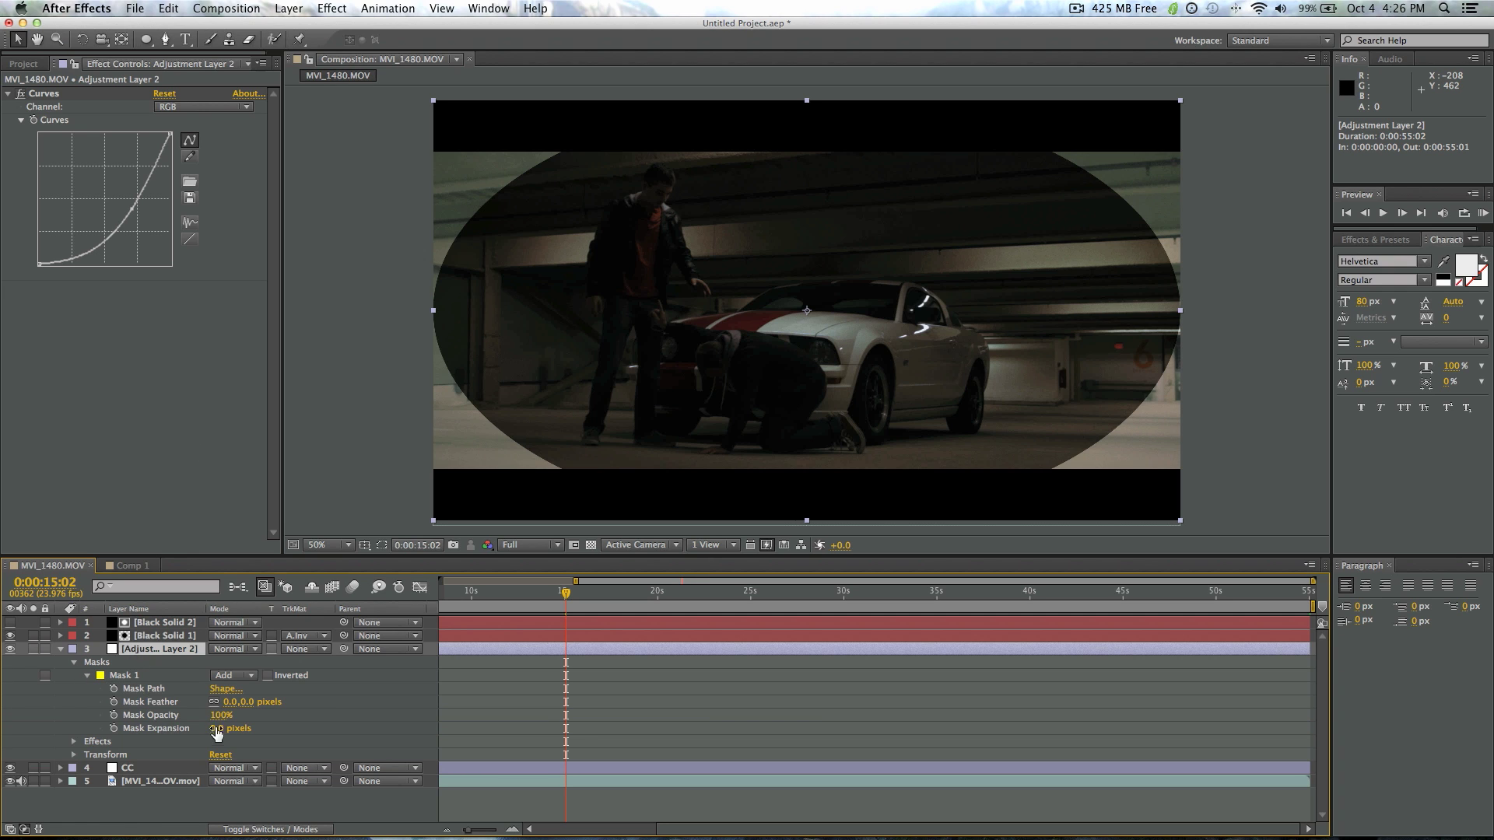
left_click(232, 676)
left_click(239, 720)
left_click_drag(229, 703, 400, 703)
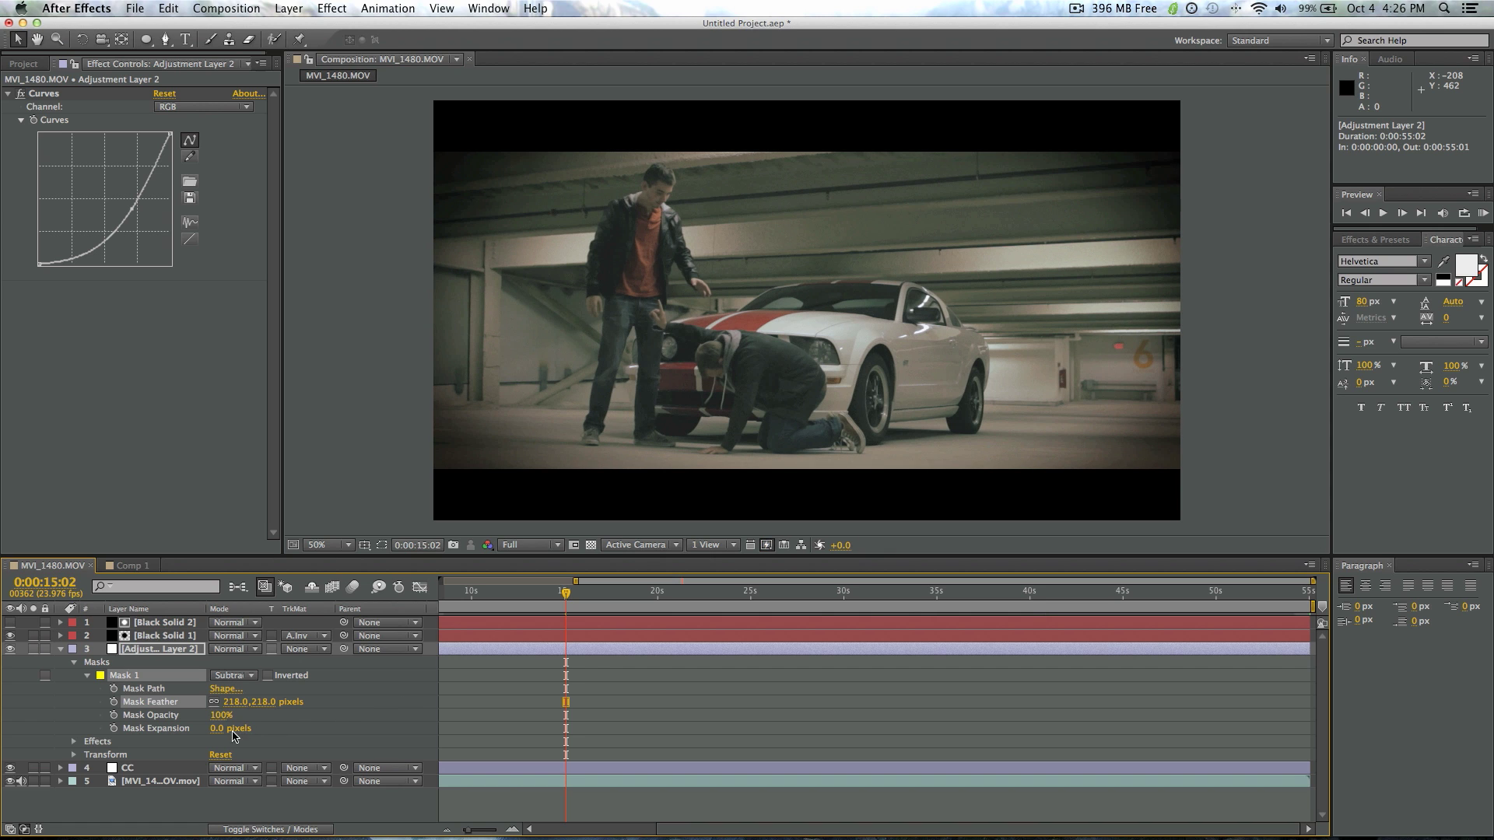
left_click_drag(220, 715, 180, 729)
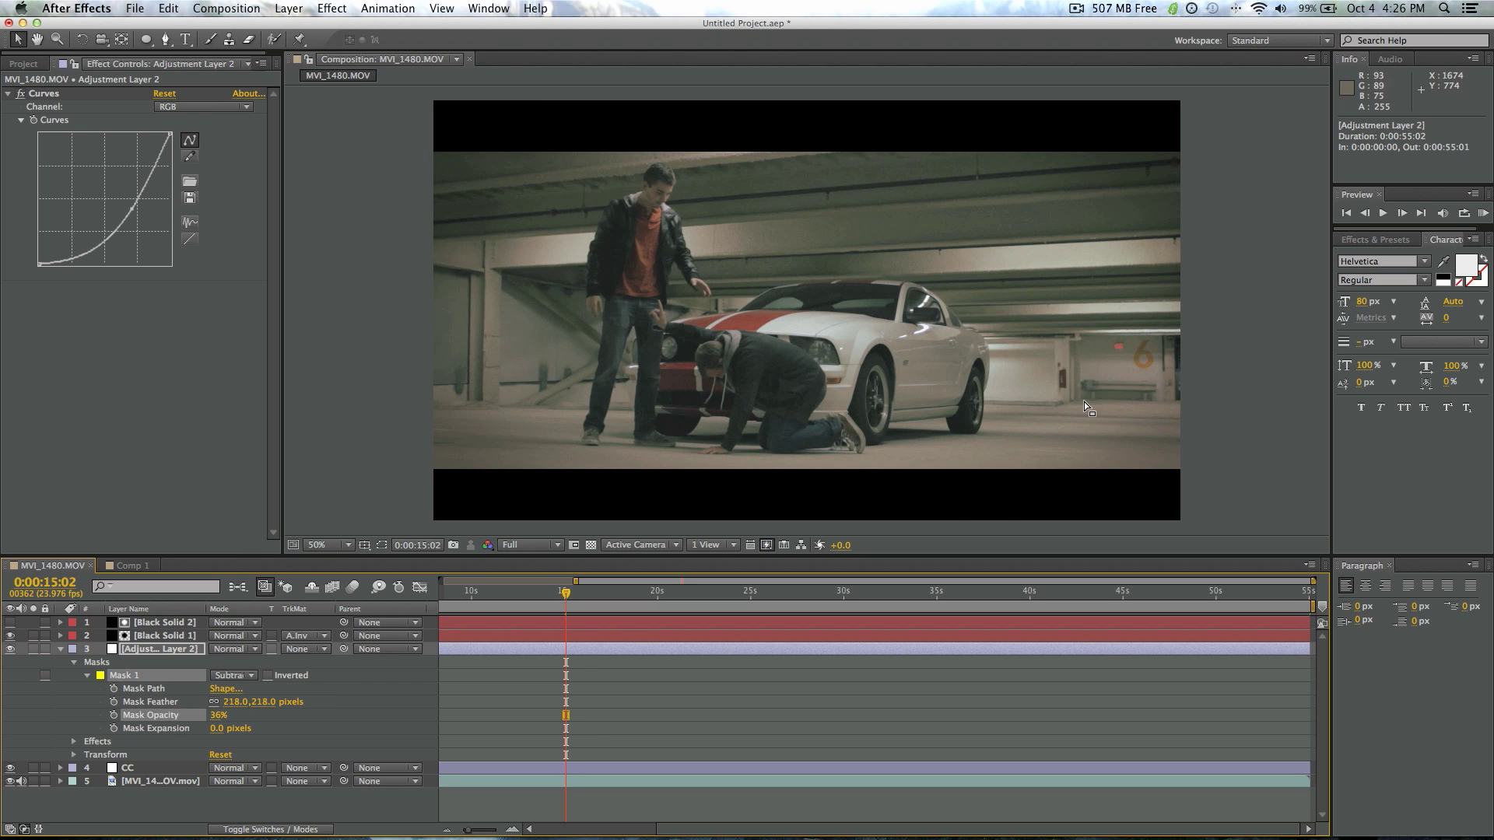